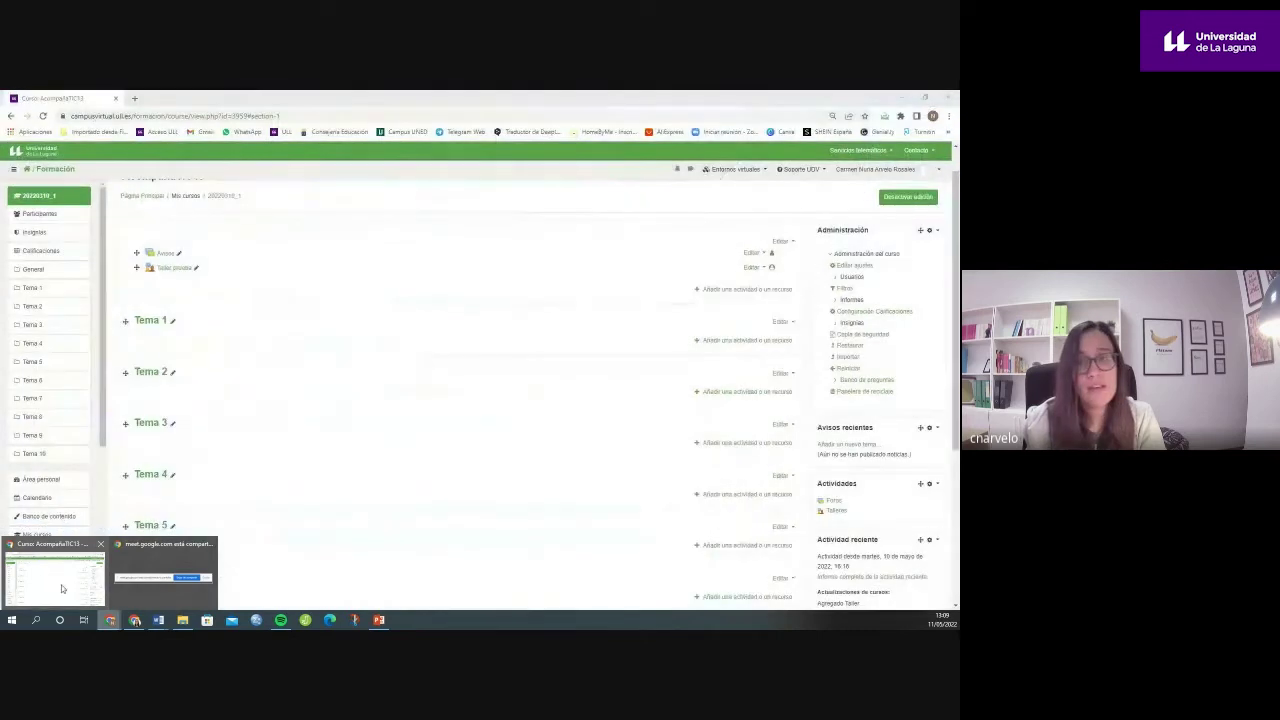
Step: Switch to the AcompañaTIC13 course and start adding a new Taller activity to Tema 1
left_click(61, 584)
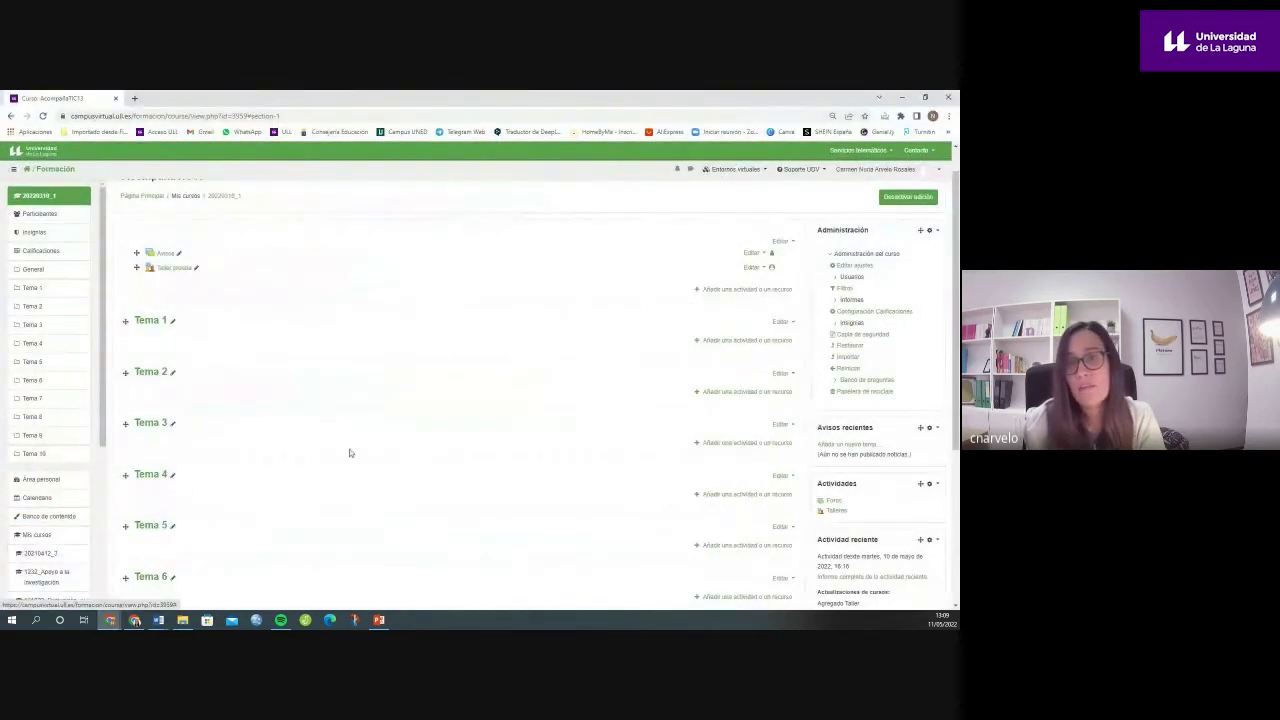
scroll(608, 291, "down", 1)
scroll(700, 291, "up", 2)
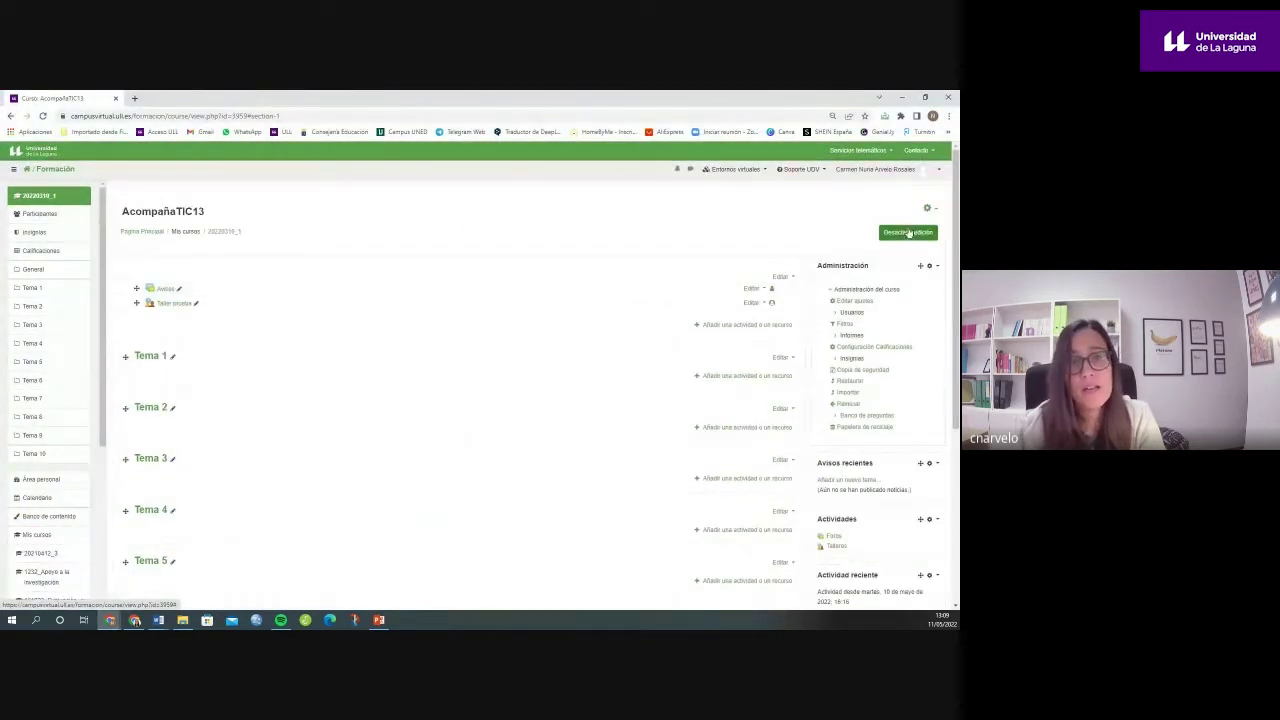
left_click(720, 376)
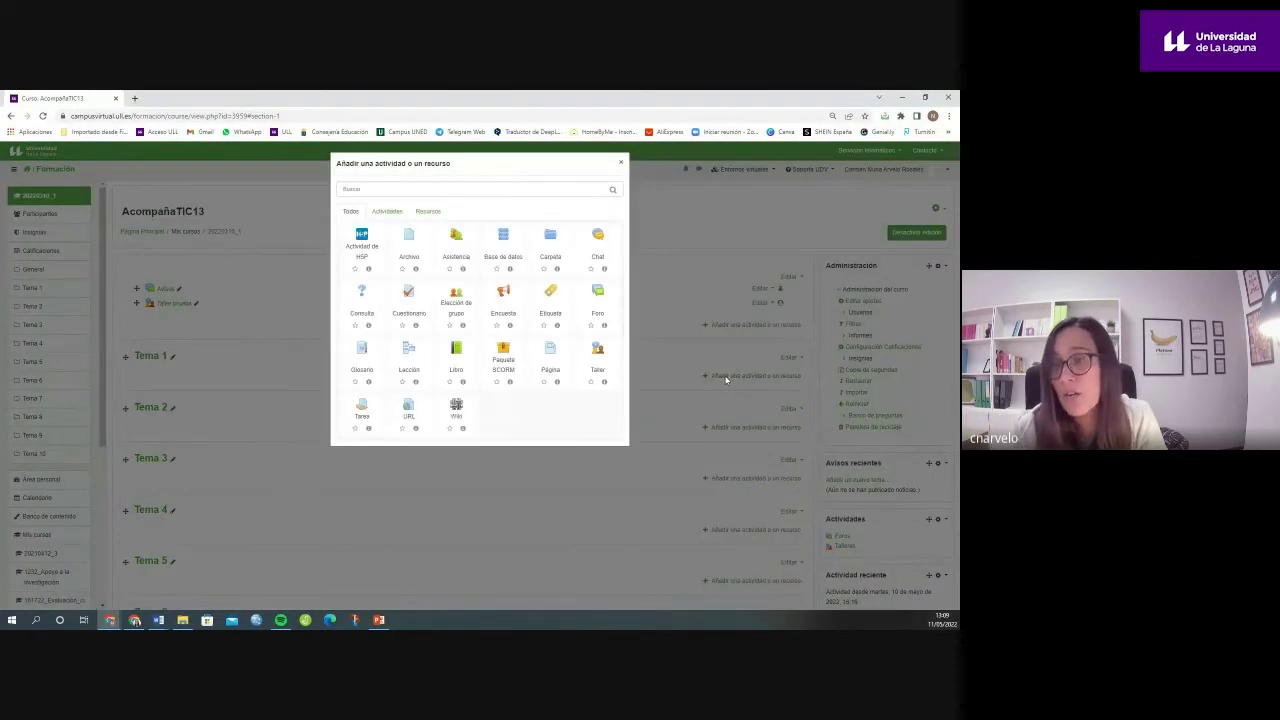
left_click(597, 352)
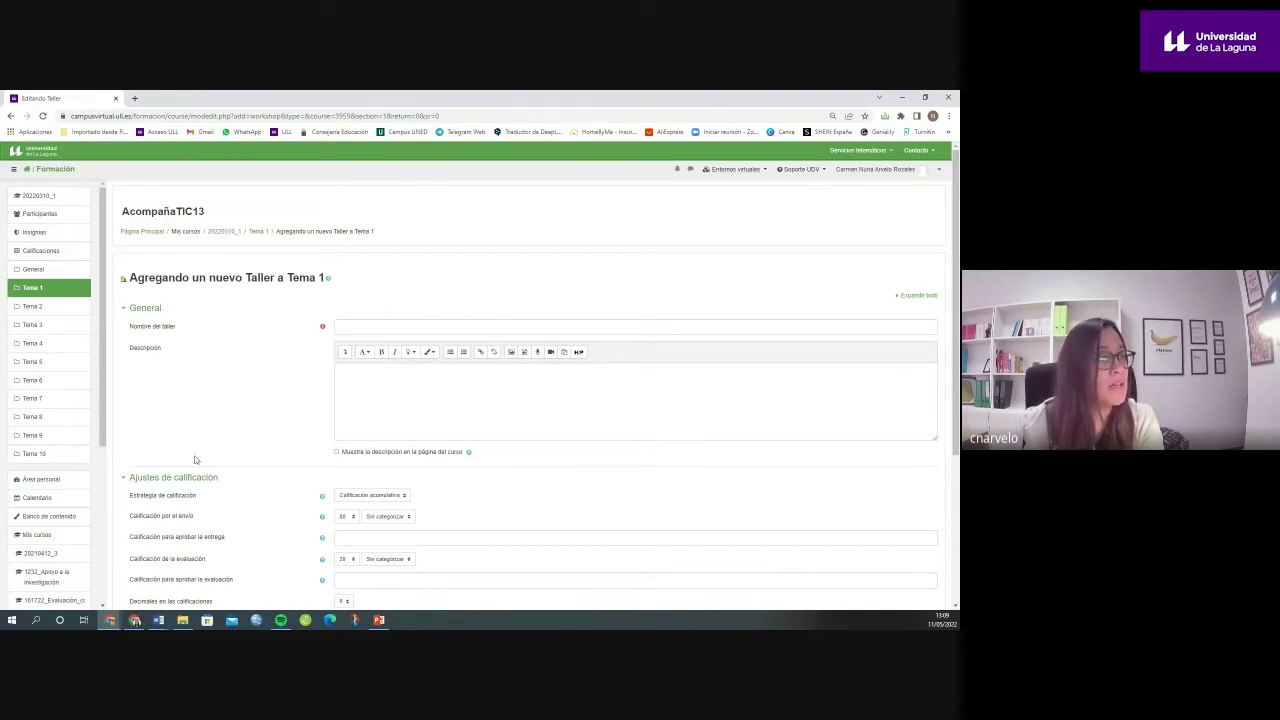
scroll(230, 455, "down", 3)
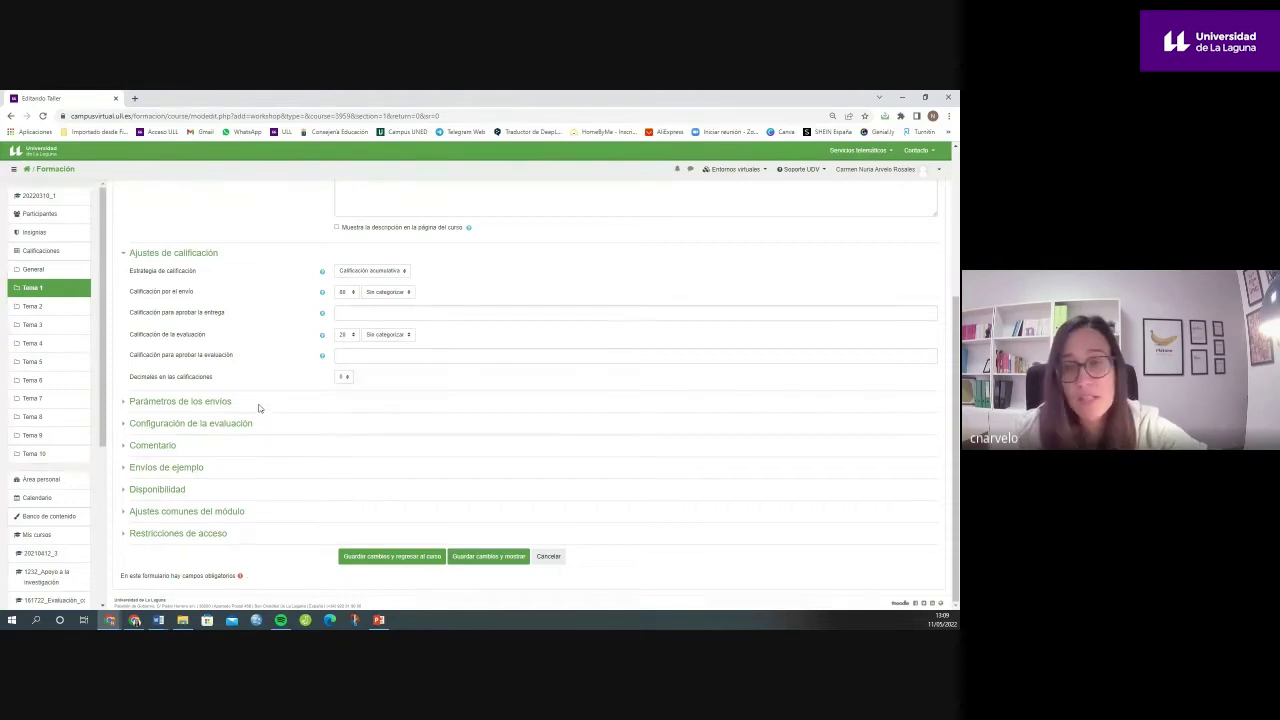
scroll(251, 425, "up", 3)
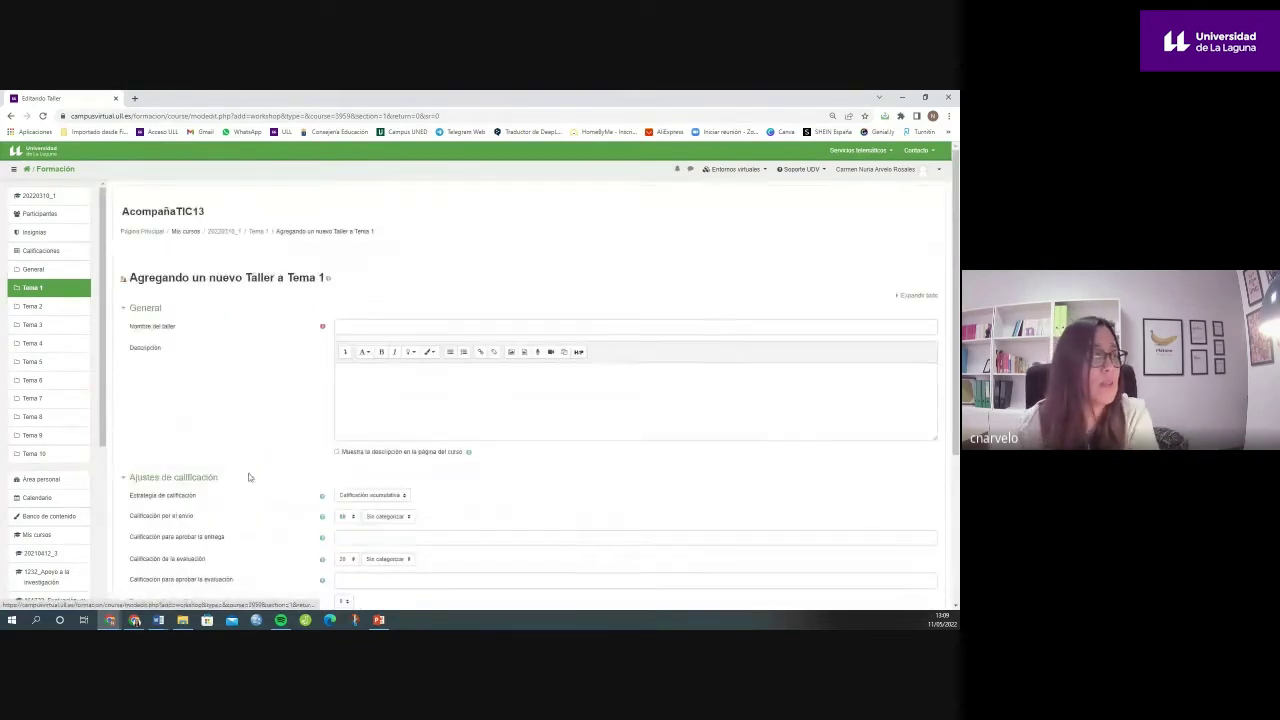
Step: Open the Word document "actividad" and review the prepared workshop name, description, instructions and assessment criteria
mouse_move(155, 620)
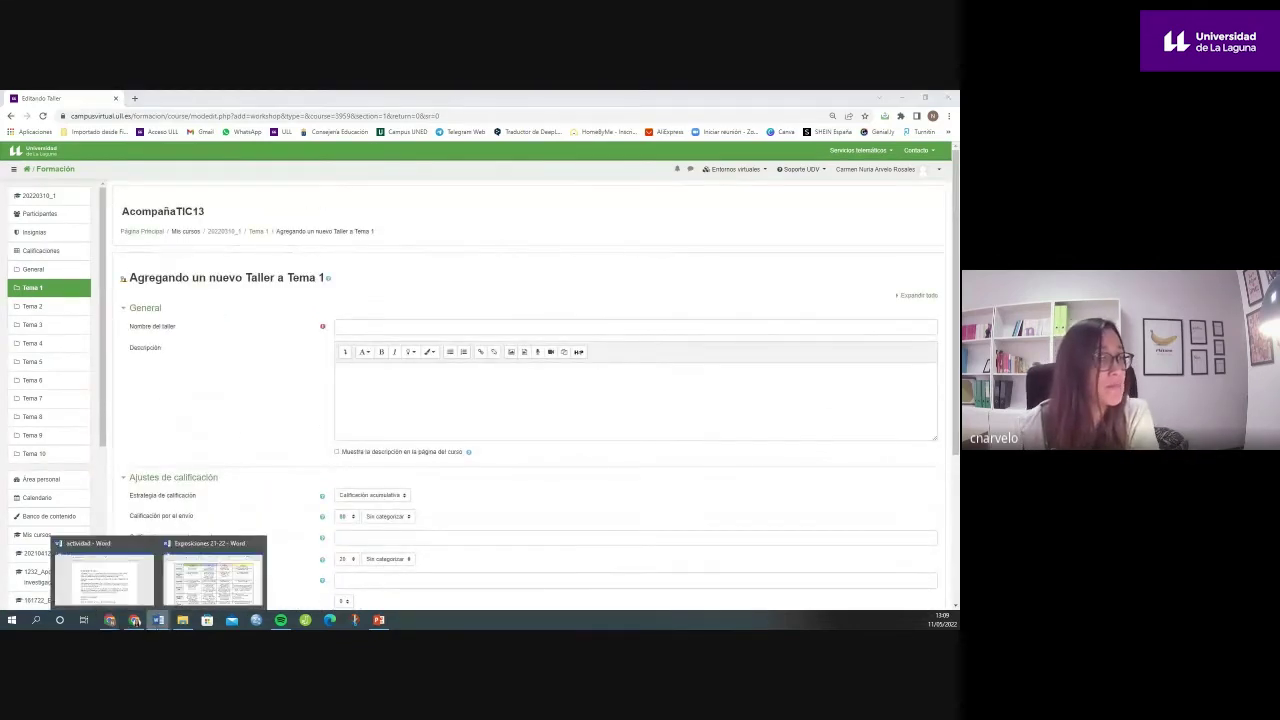
left_click(130, 587)
left_click(925, 97)
left_click_drag(930, 290, 692, 173)
left_click(645, 176)
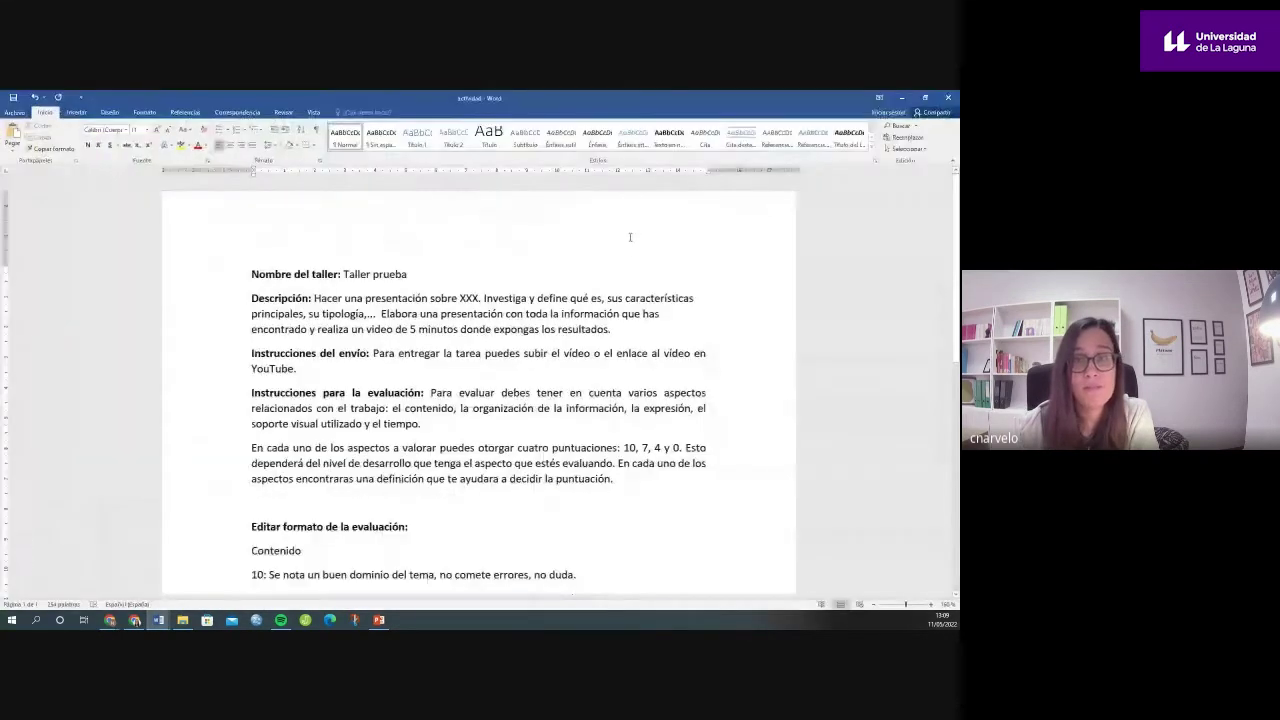
scroll(367, 372, "down", 4)
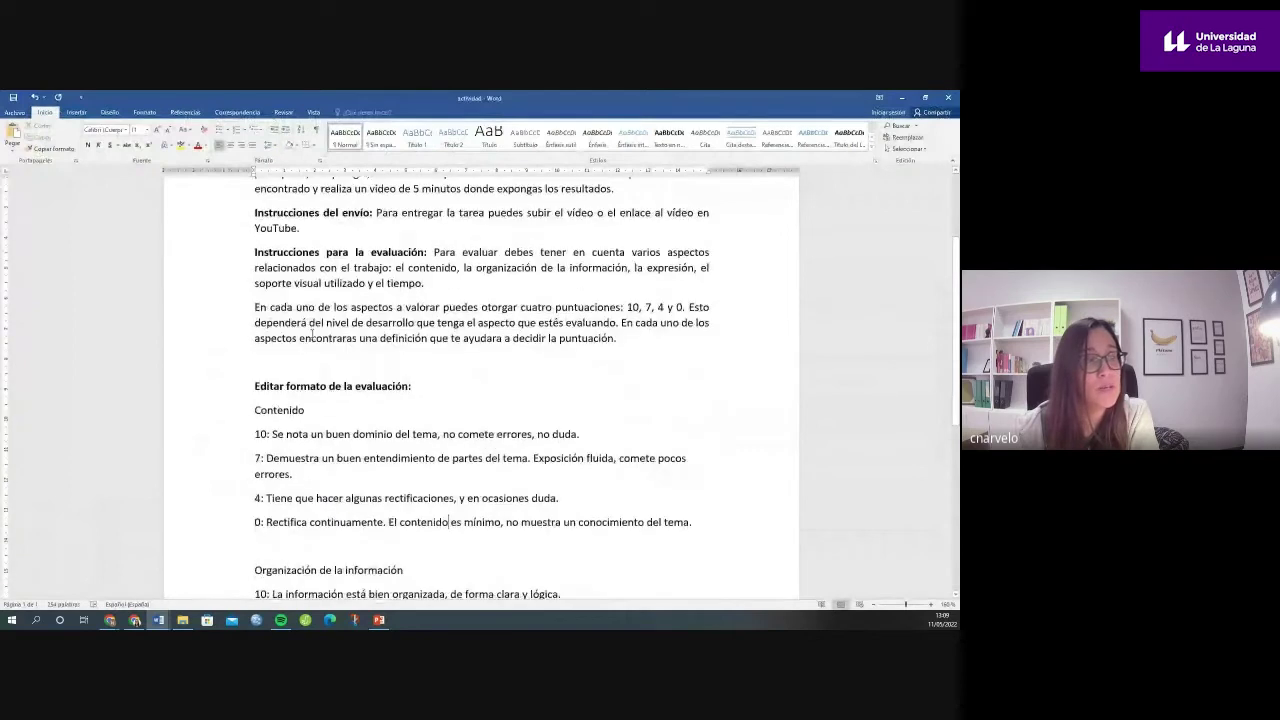
scroll(274, 276, "up", 3)
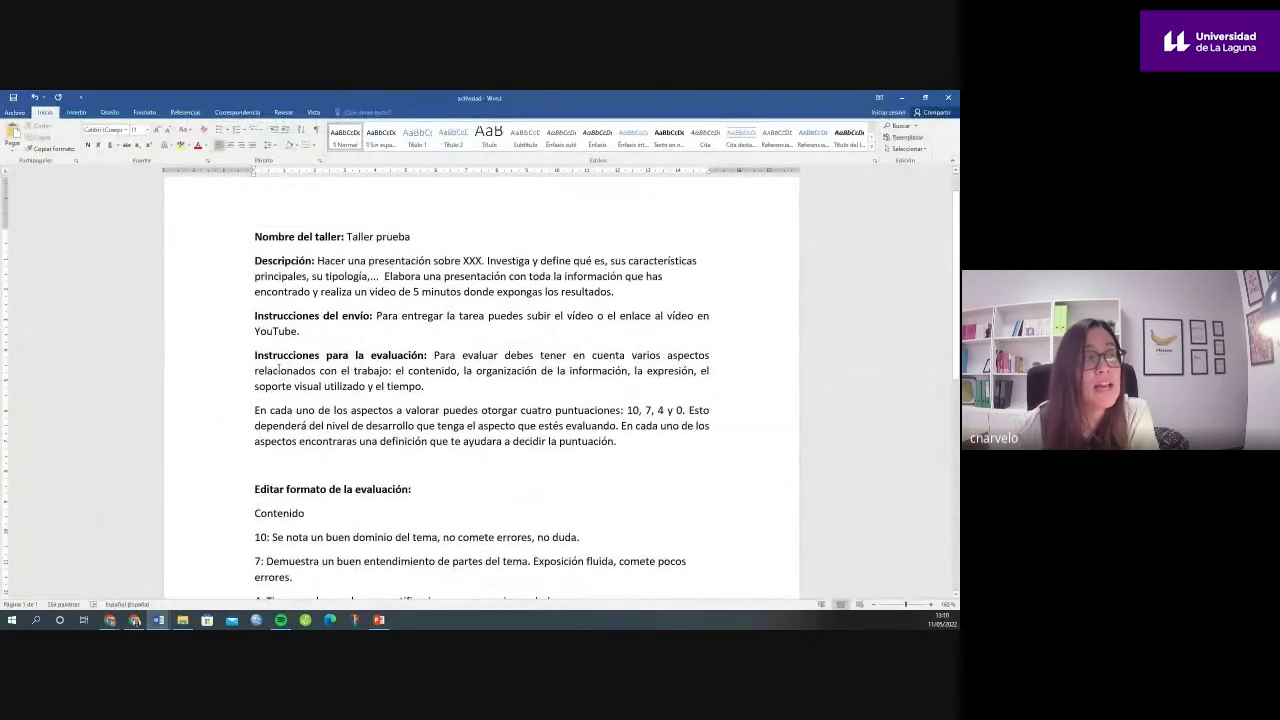
scroll(345, 414, "down", 1)
scroll(413, 508, "up", 2)
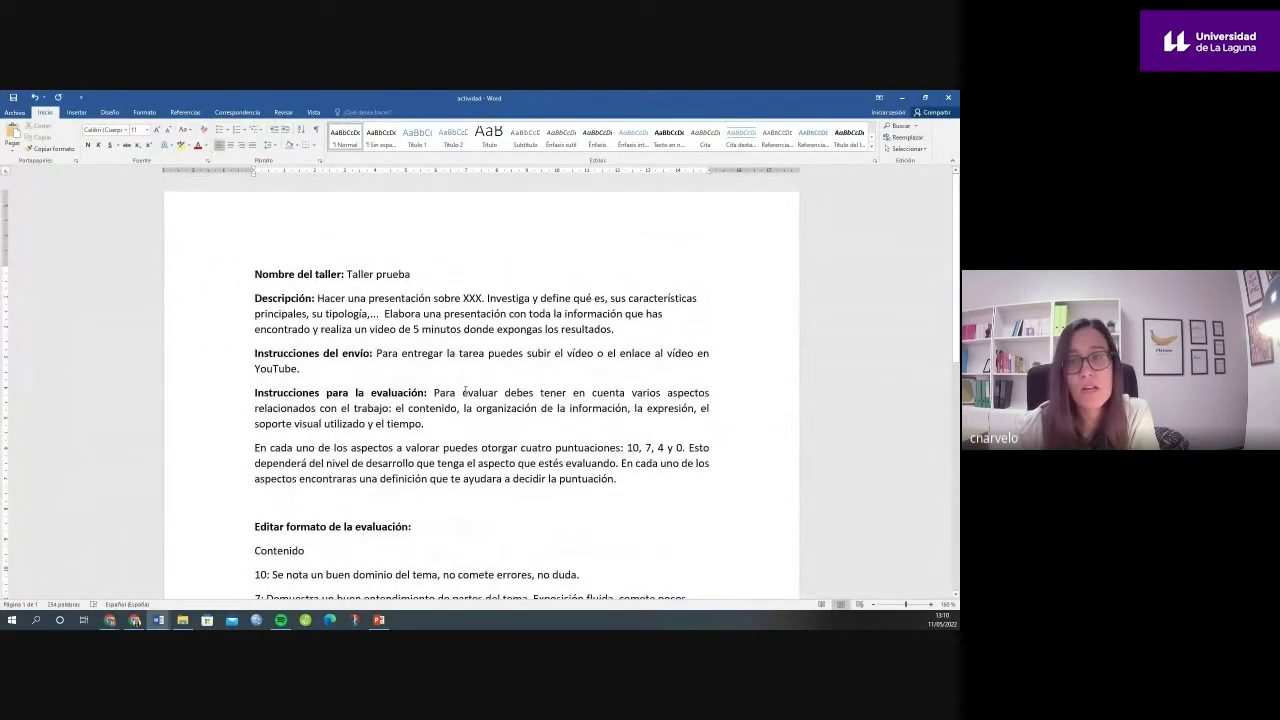
left_click(901, 97)
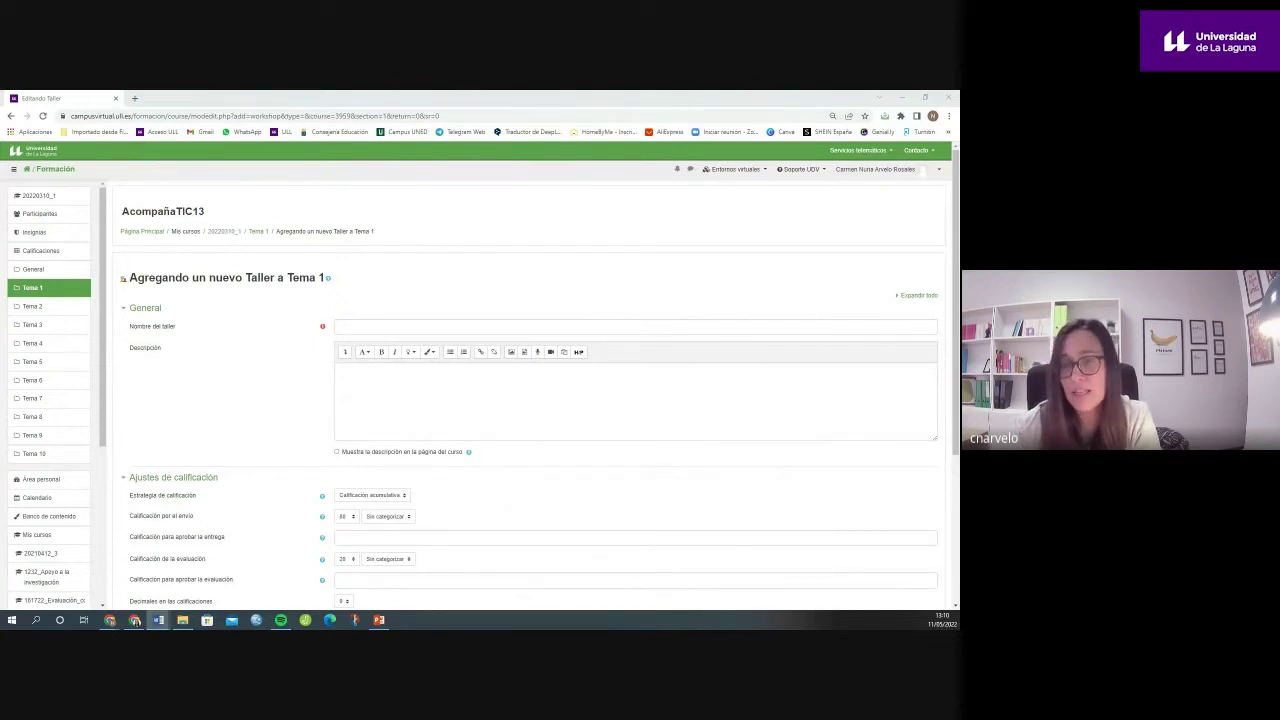
Step: Name the workshop "Taller prueba" and fill its description with the actividad document's text beginning "Hacer una presentación sobre XXX"
left_click(397, 328)
type("Taller prueba")
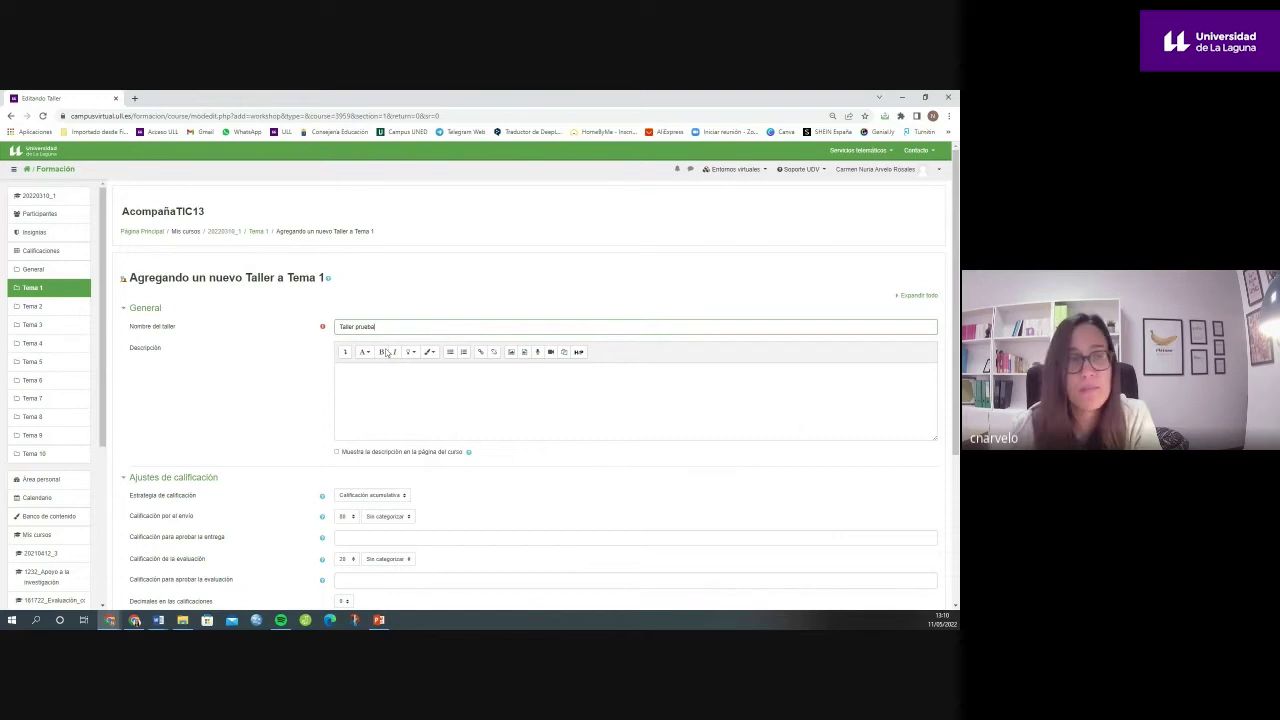
left_click(380, 395)
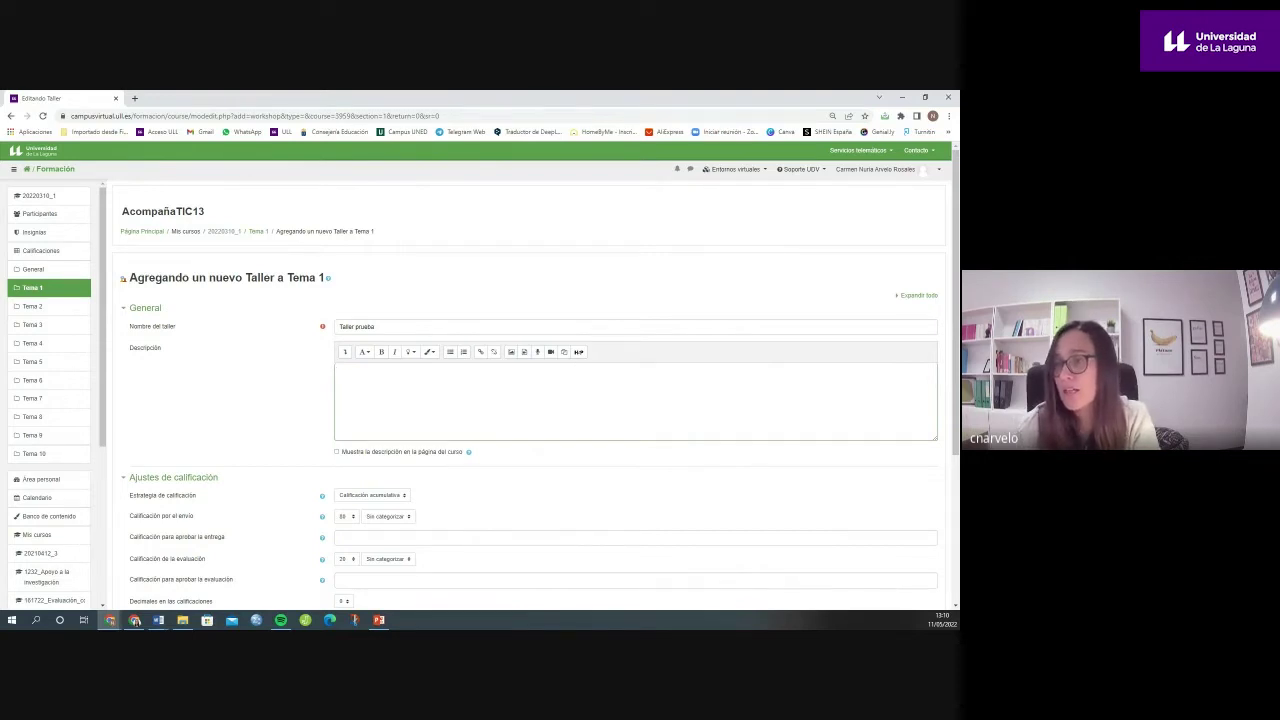
key("alt+Tab")
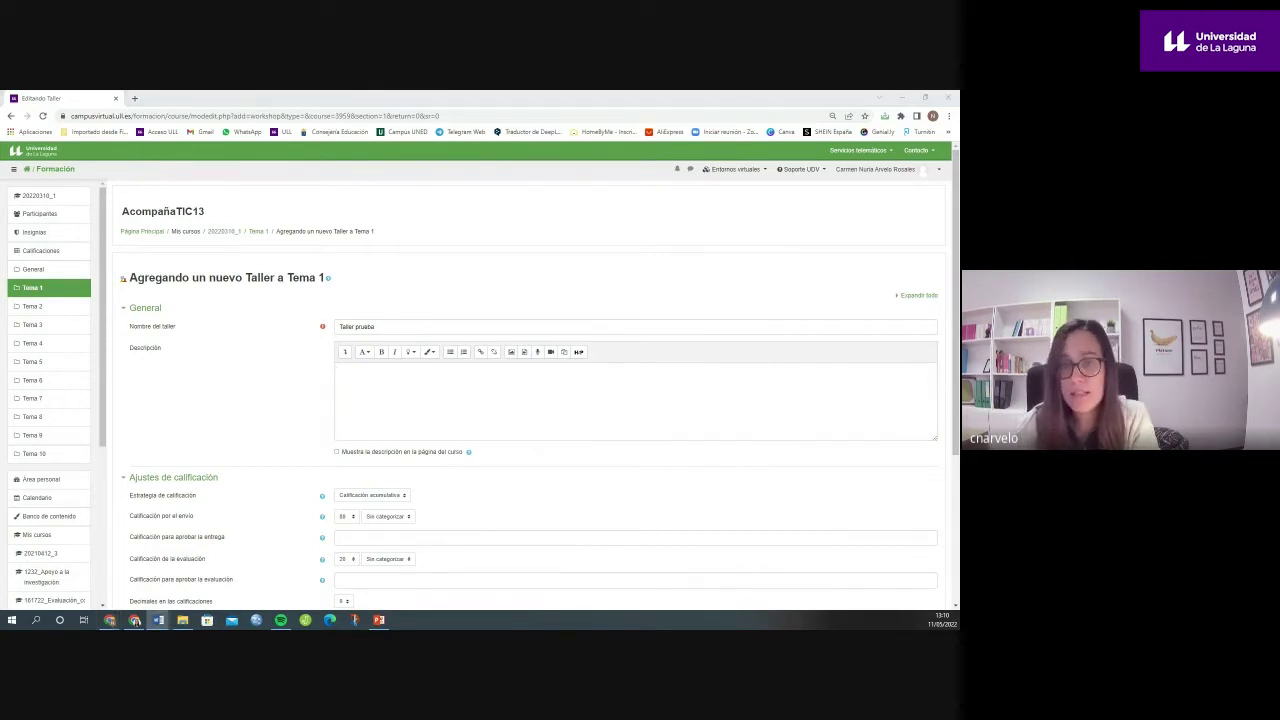
left_click(433, 409)
type("Hacer una presentación sobre XXX. Investiga y define que es, sus características principales, su tipología... Elabora una presentación con toda la información que has encontrado y realiza un video de 5 minutos donde expongas los resultados")
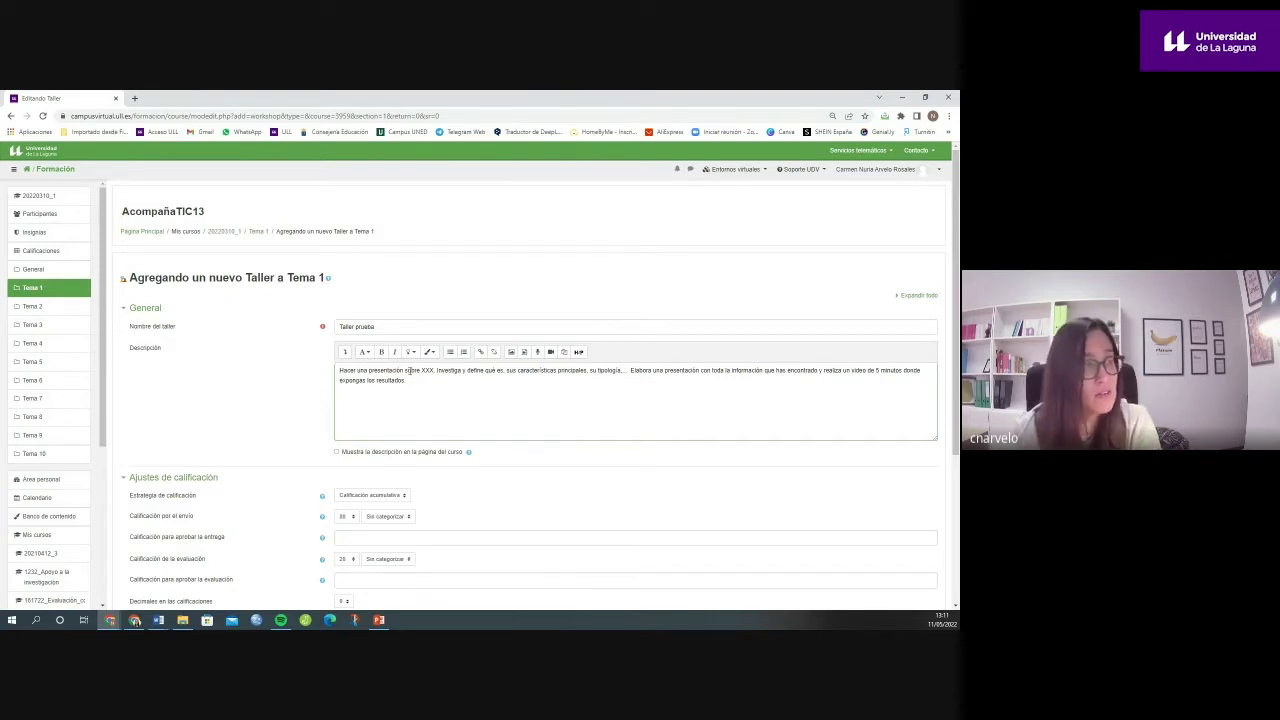
Step: Examine the submission grade and assessment grade settings under Ajustes de calificación
scroll(418, 380, "down", 2)
scroll(240, 350, "down", 1)
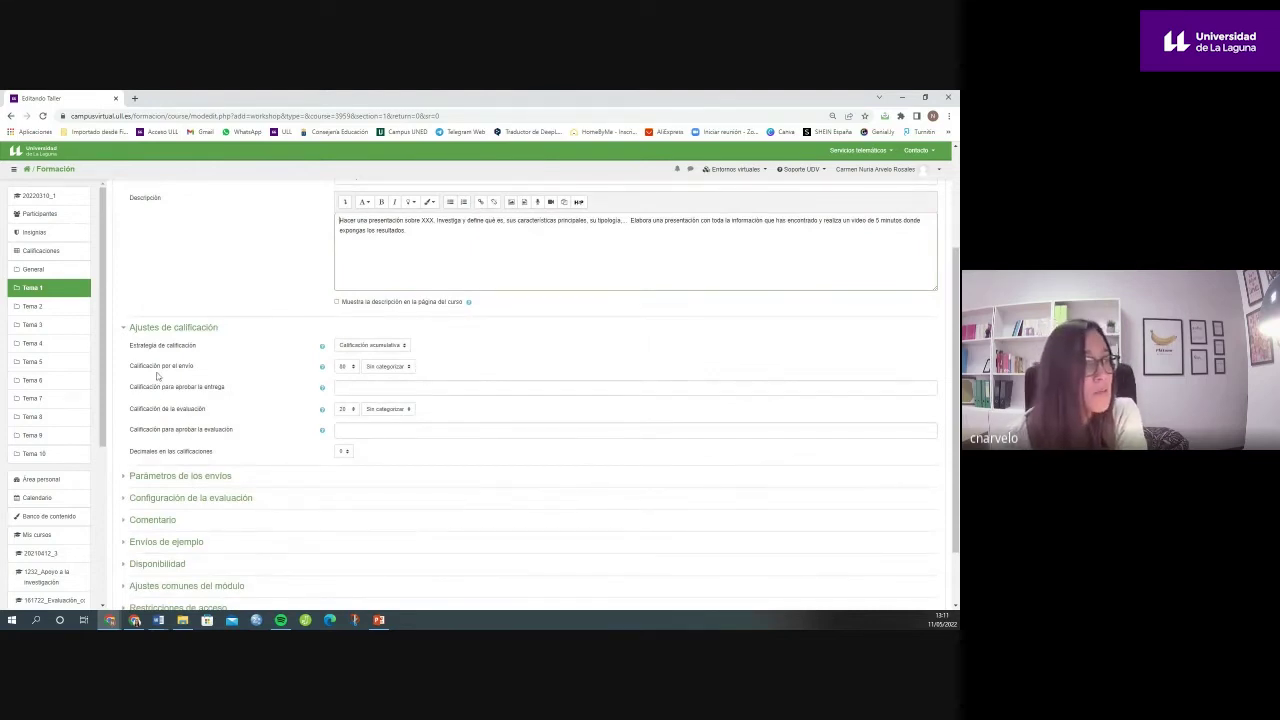
left_click_drag(130, 368, 198, 376)
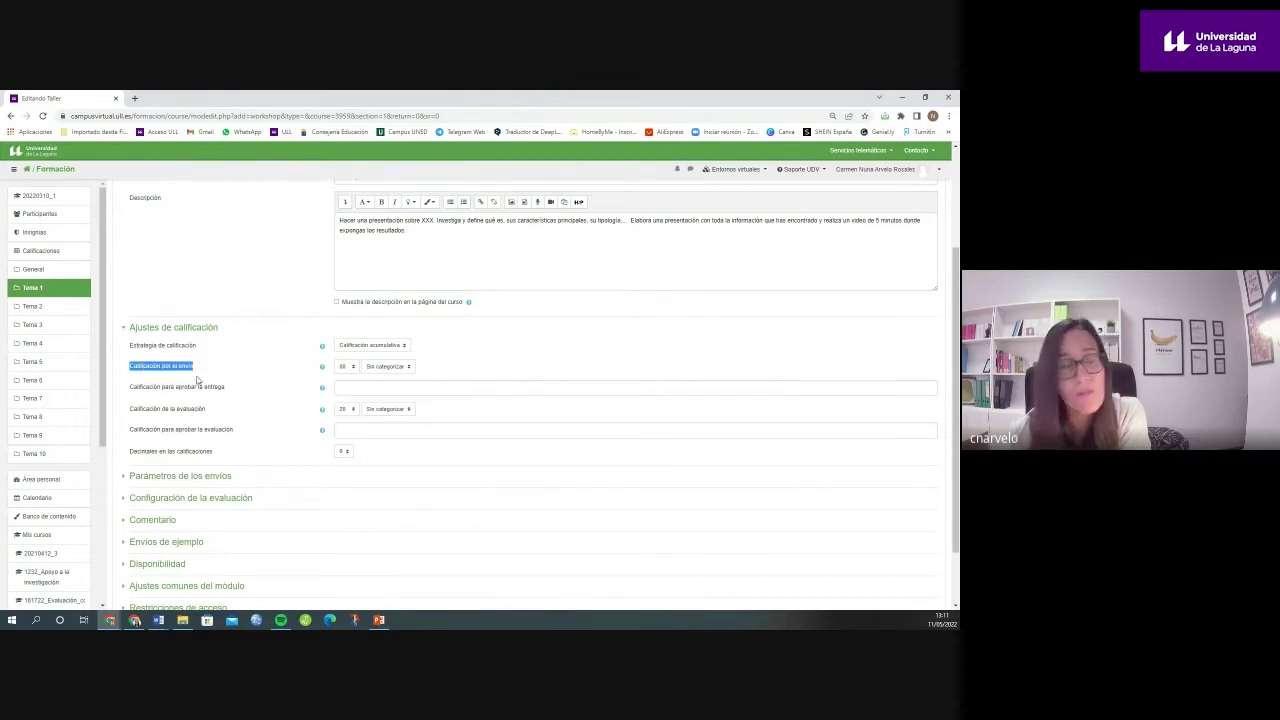
left_click_drag(130, 409, 210, 414)
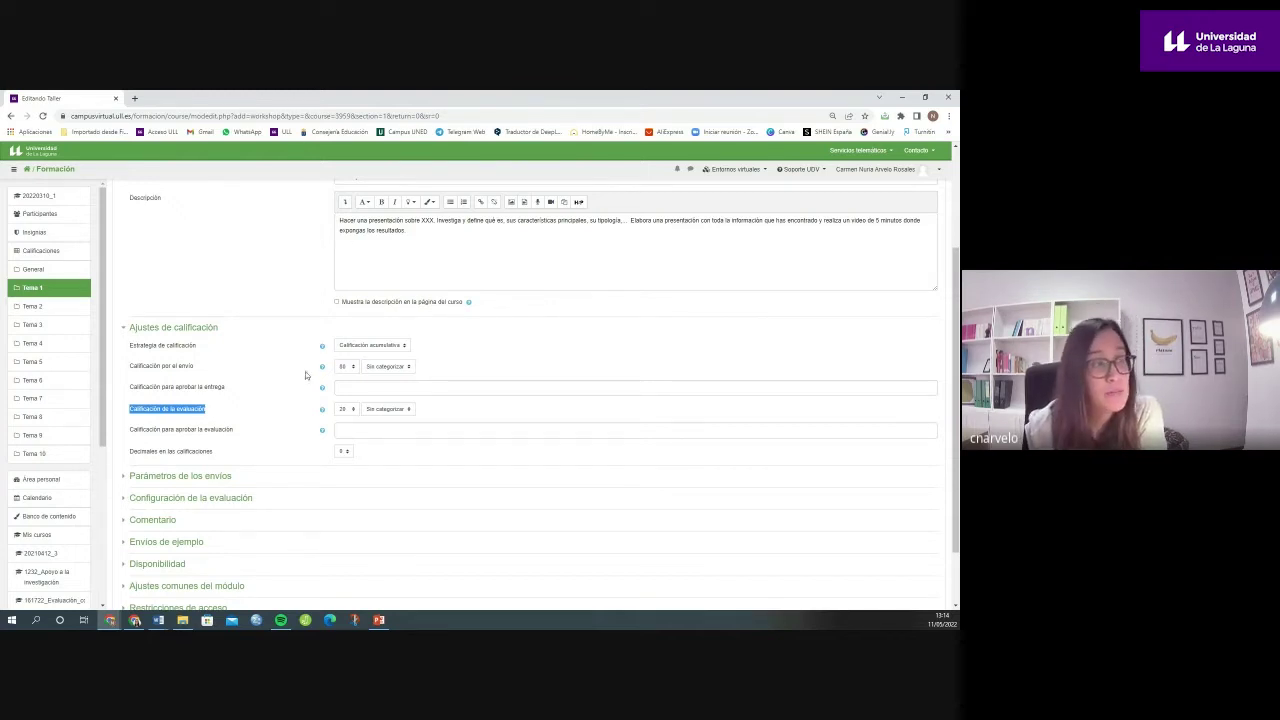
Step: In Parámetros de los envíos, enter the submission instructions "Para entregar la tarea puedes subir el vídeo o el enlace al vídeo en YouTube."
scroll(372, 315, "down", 1)
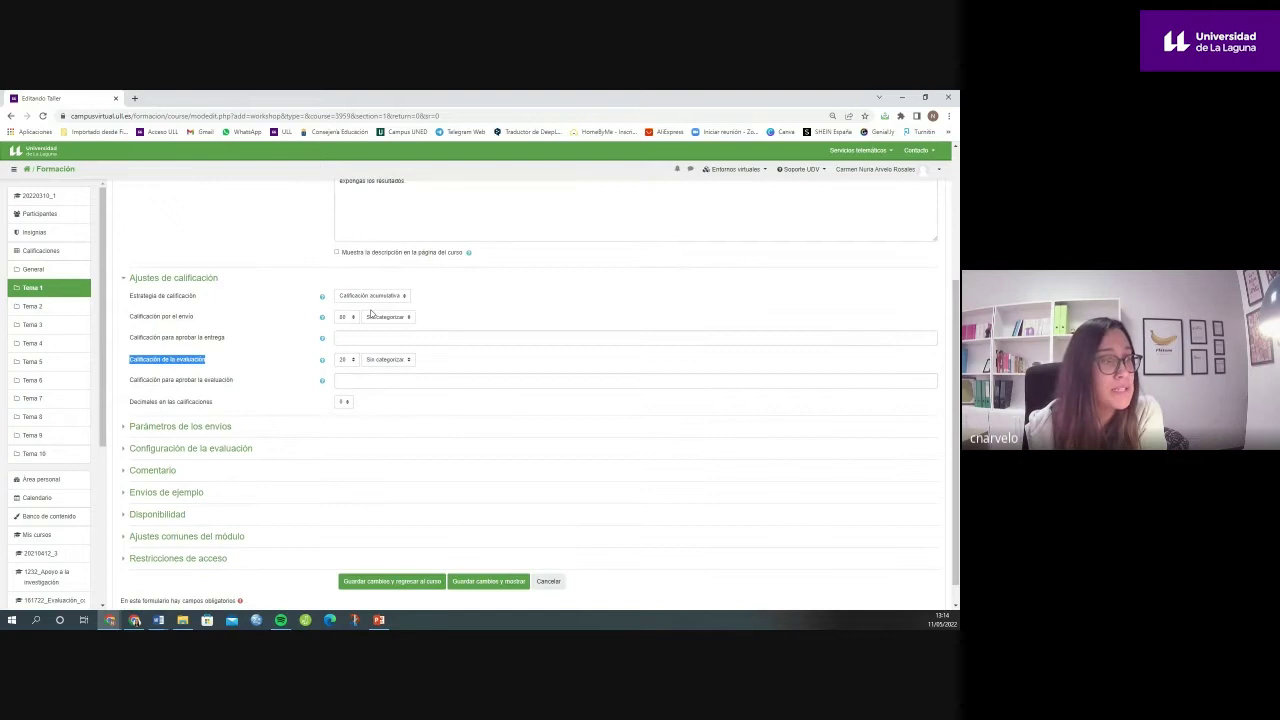
left_click(177, 428)
scroll(273, 361, "down", 1)
scroll(273, 361, "down", 2)
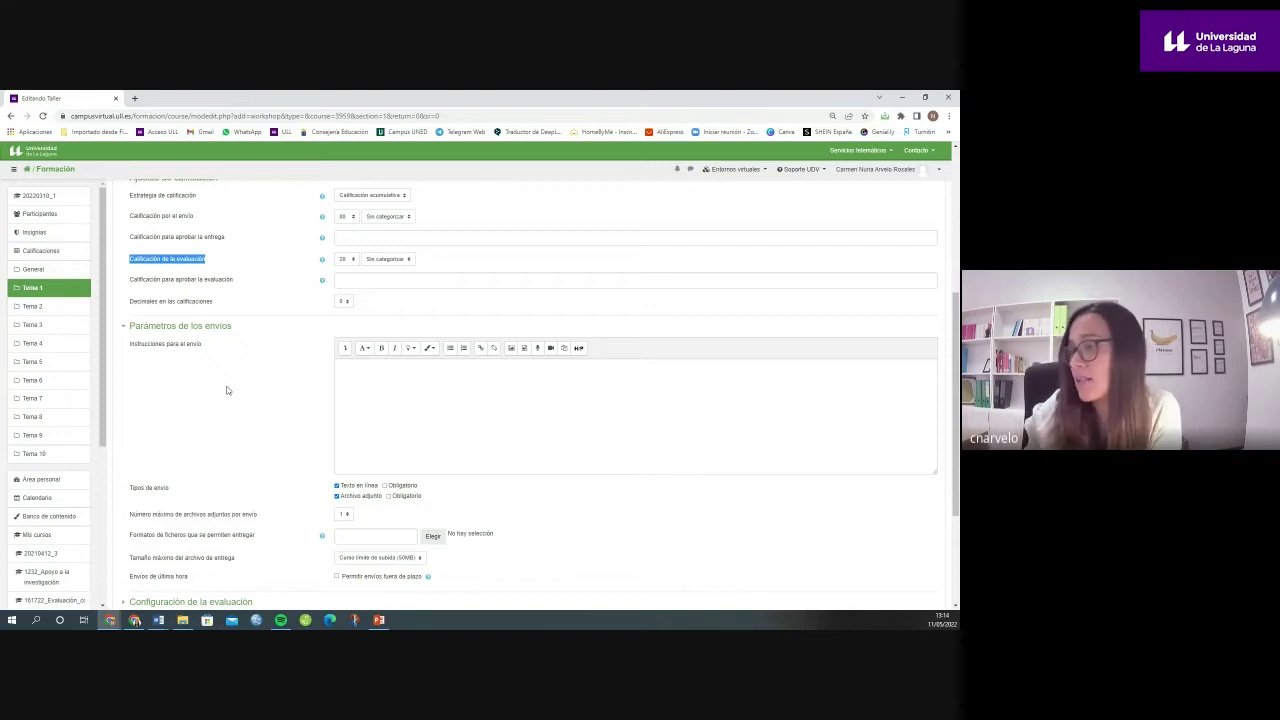
key("alt+Tab")
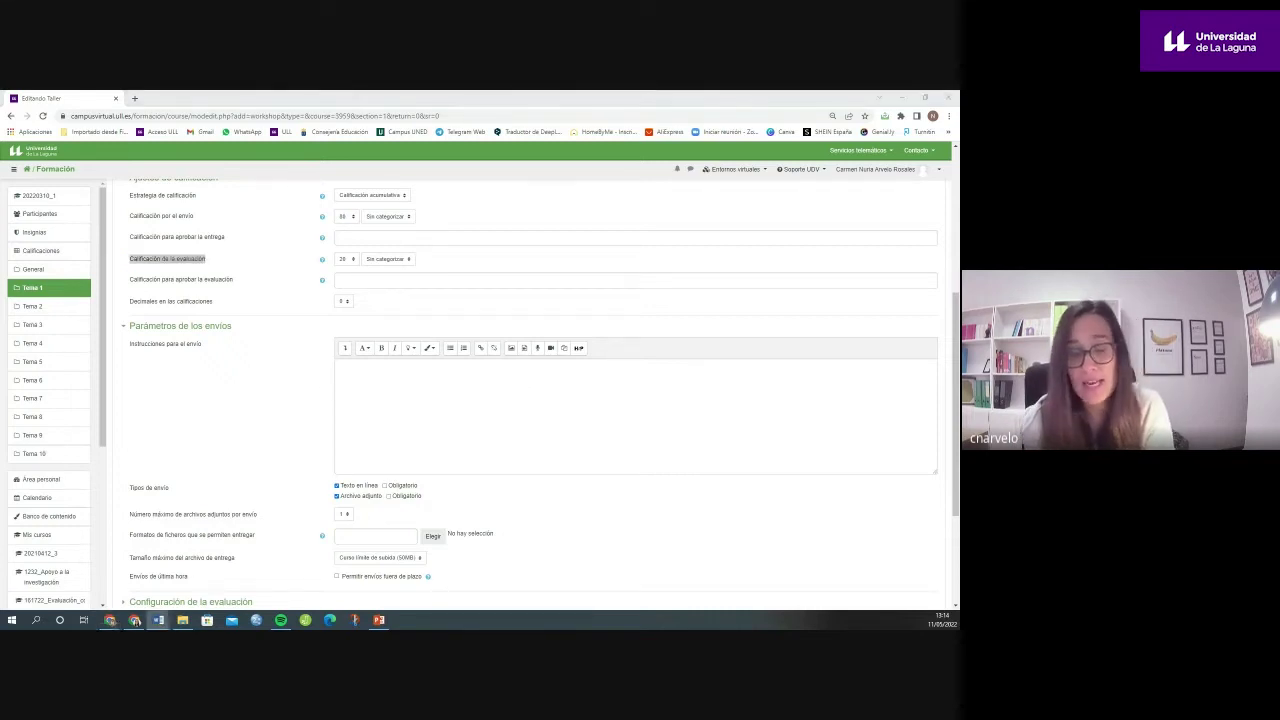
left_click(494, 414)
type("Para entregar la tarea puedes subir el vídeo o el enlace al vídeo en YouTube.")
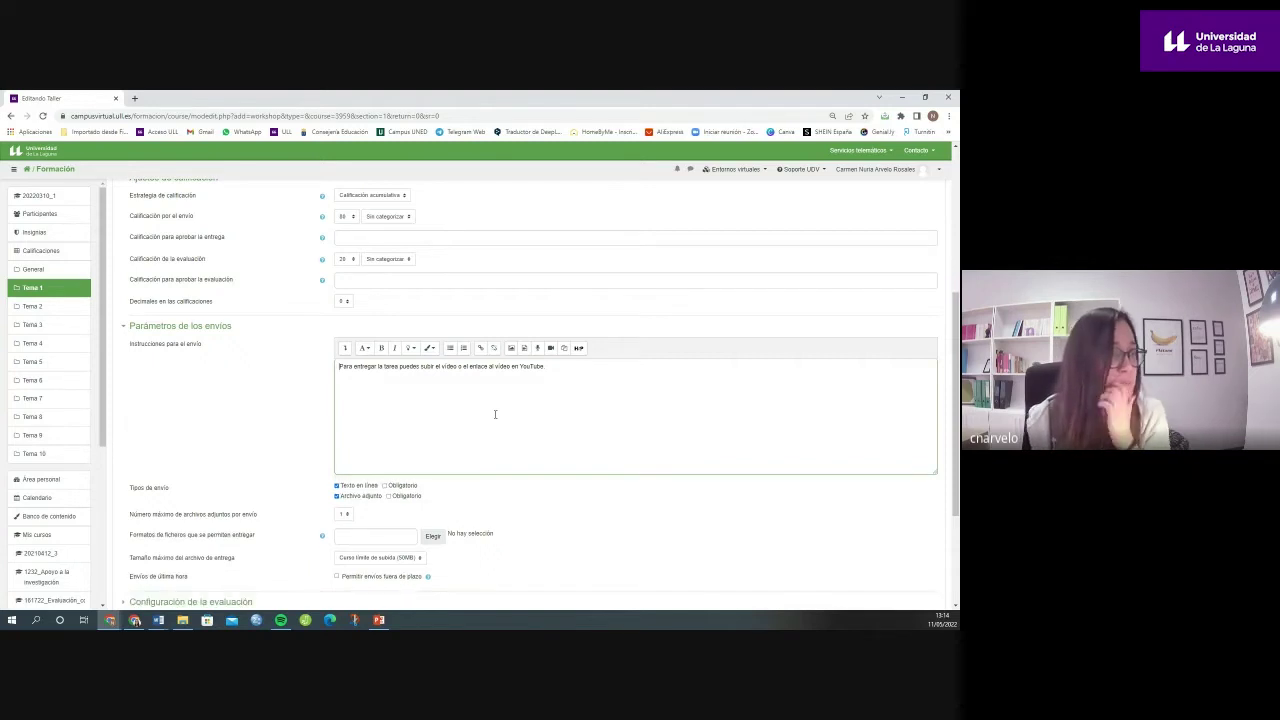
scroll(493, 400, "down", 1)
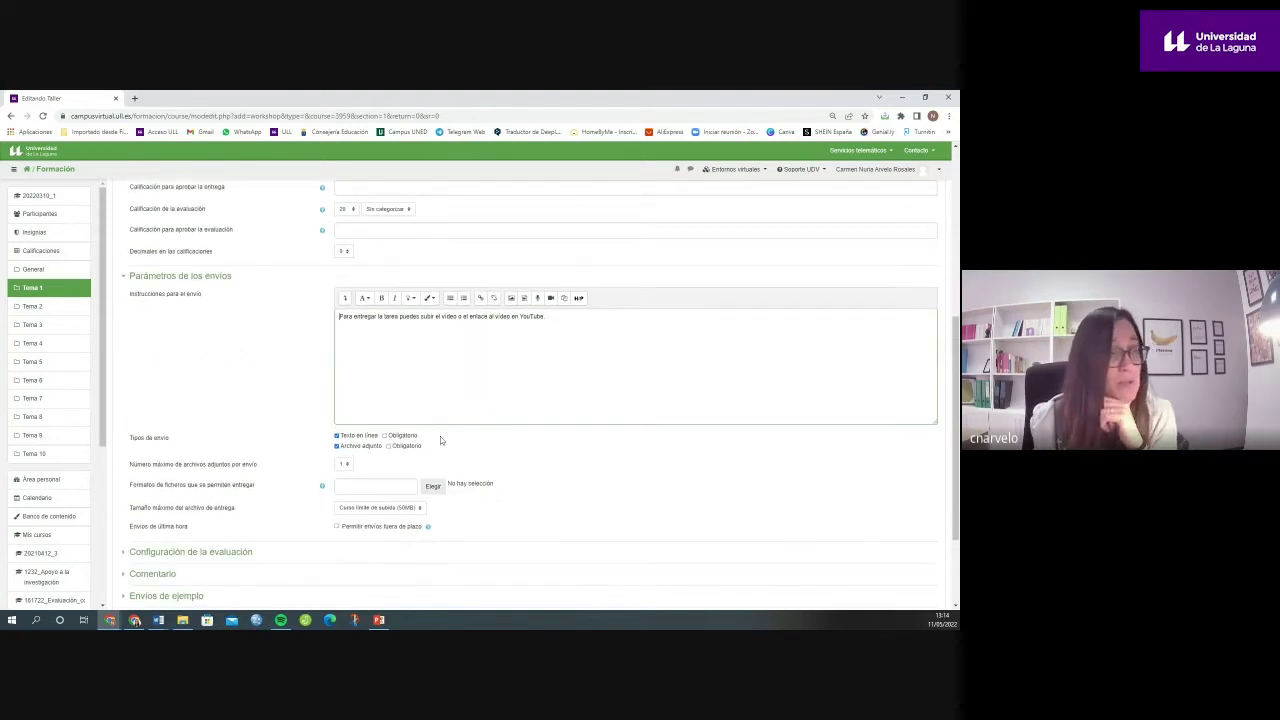
type(".")
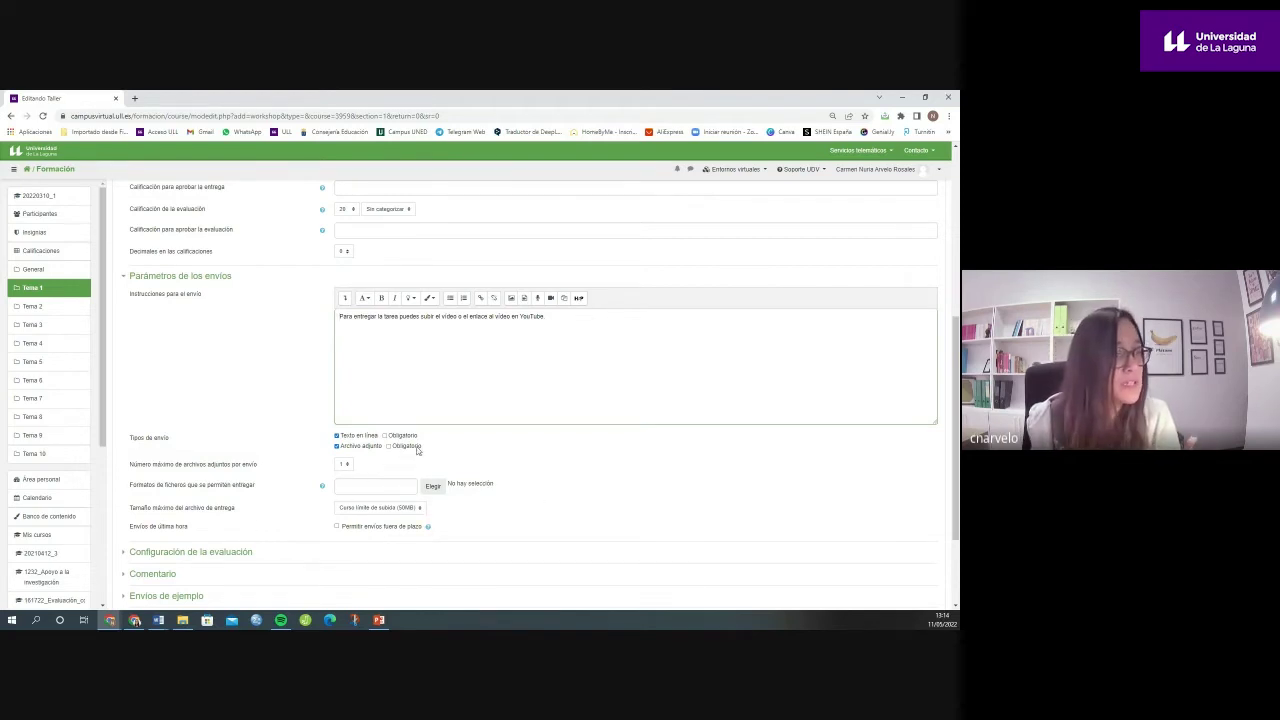
Step: In Configuración de la evaluación, enter the actividad document's two paragraphs of assessment instructions, beginning "Para evaluar debes tener en cuenta varios aspectos"
scroll(529, 455, "down", 2)
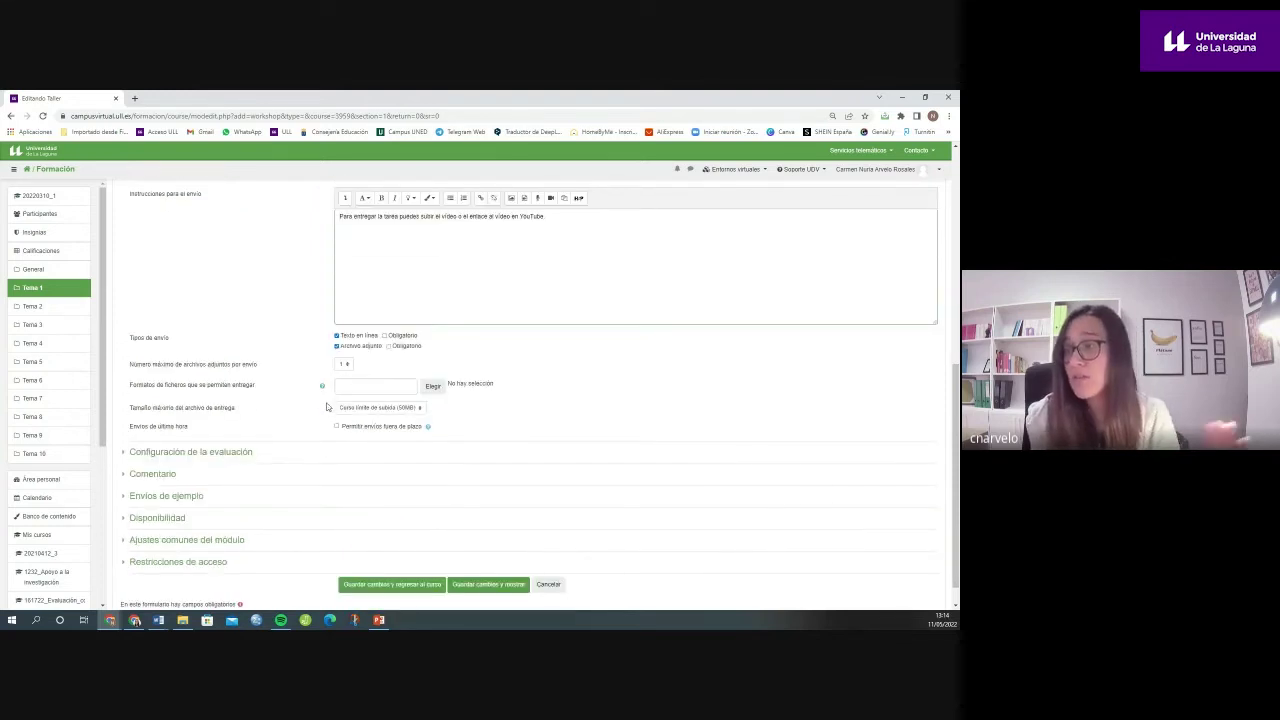
scroll(325, 405, "down", 1)
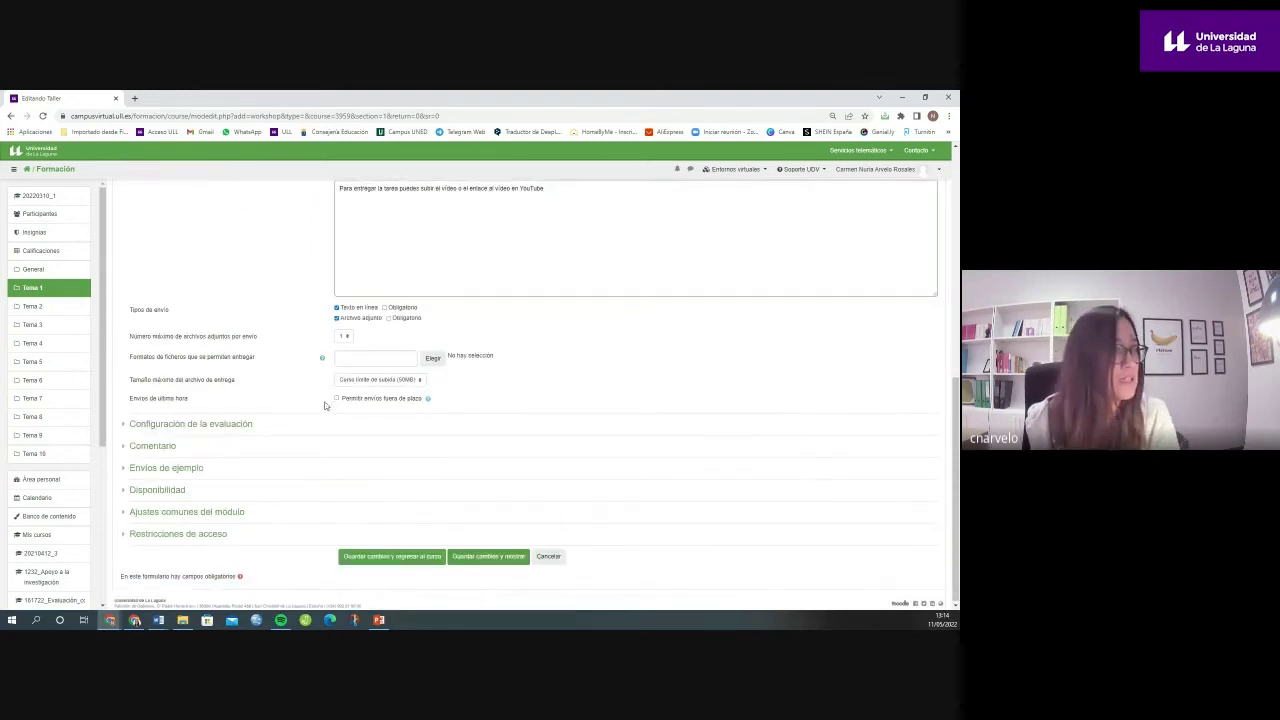
left_click(220, 428)
scroll(204, 360, "down", 1)
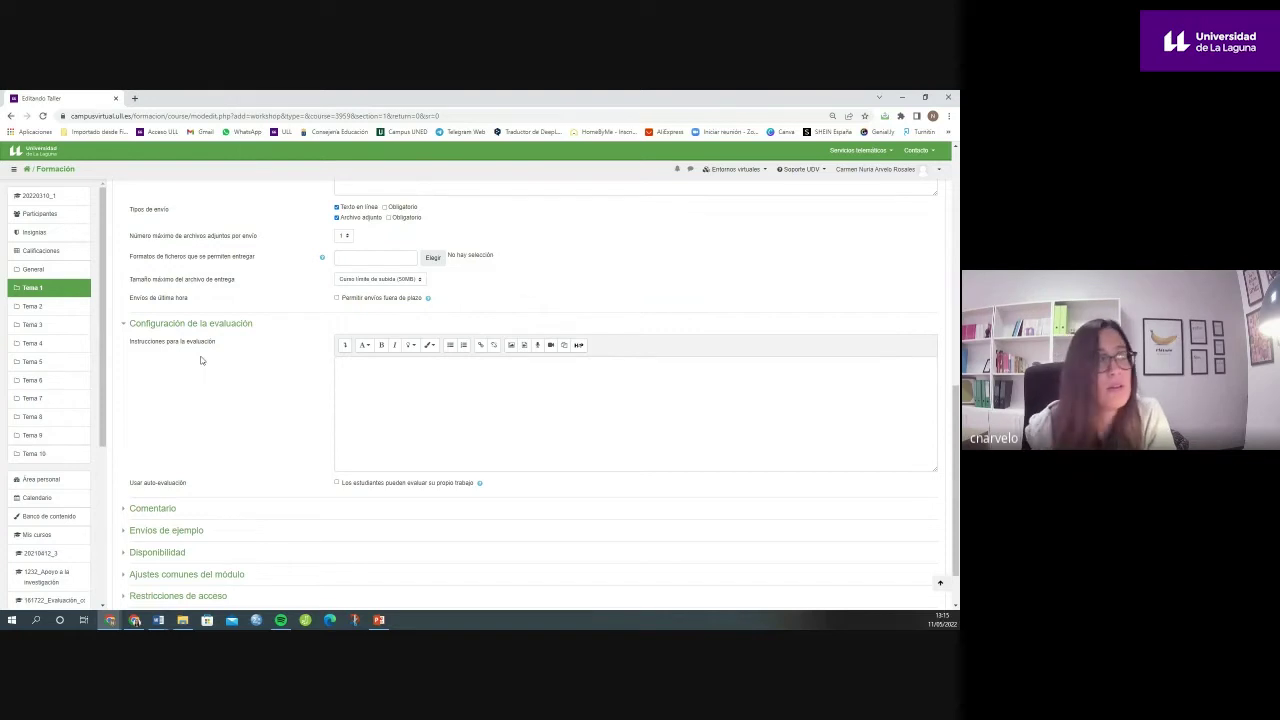
scroll(228, 372, "up", 3)
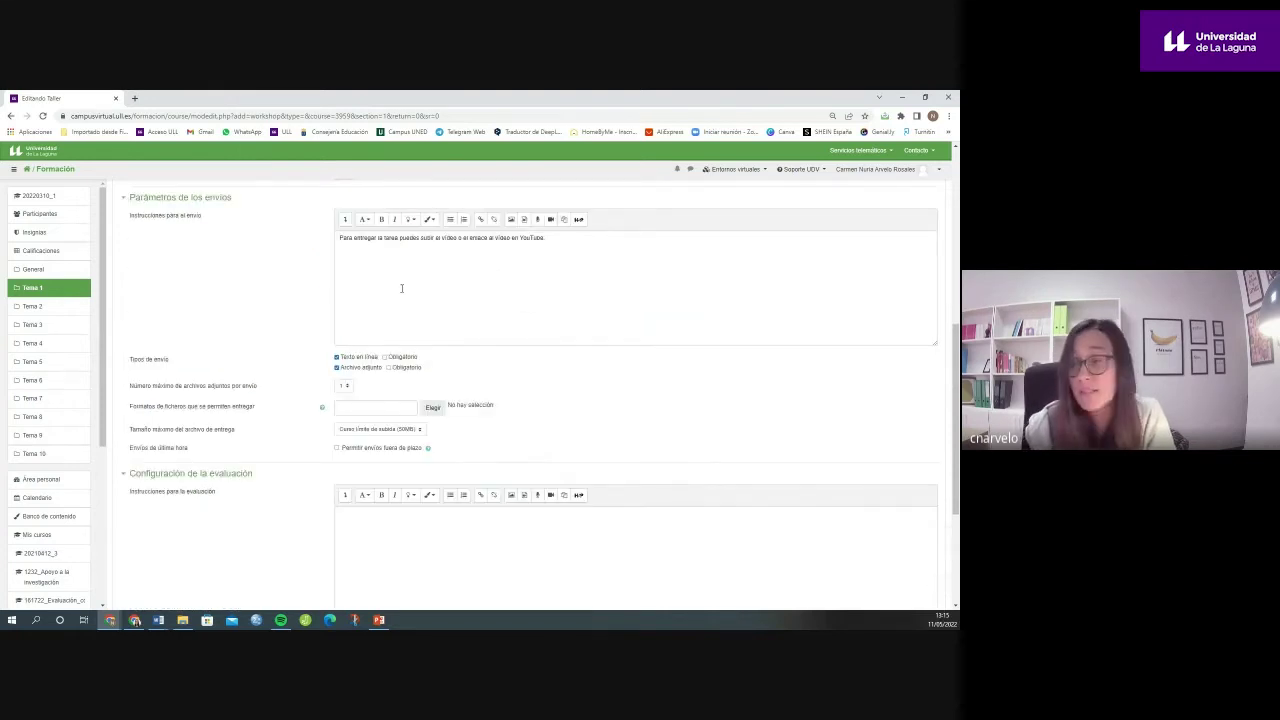
scroll(401, 288, "up", 1)
scroll(405, 286, "down", 3)
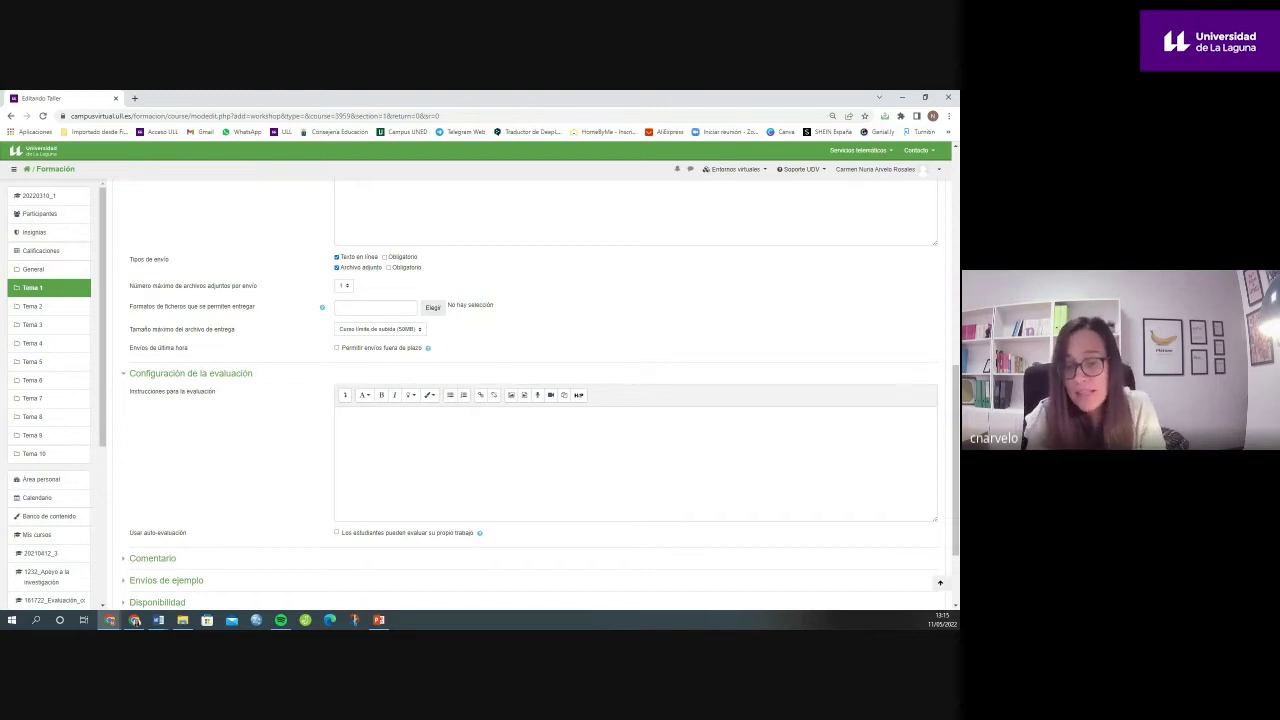
key("alt+Tab")
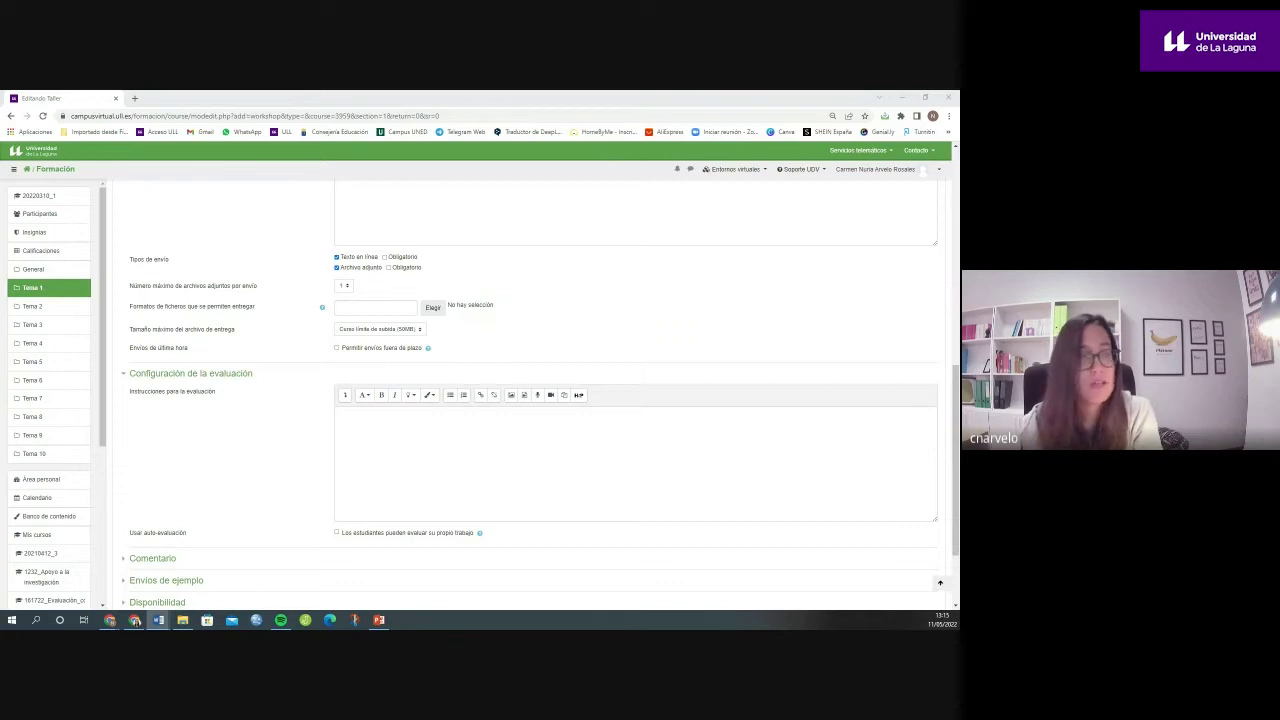
left_click(440, 446)
type("Para evaluar debes tener en cuenta varios aspectos relacionados con el trabajo: el contenido, la organización de la información, la expresión, el soporte visual utilizado y el tiempo. En cada uno de los aspectos a valorar puedes otorgar cuatro puntuaciones: 10, 7, 4 y 0. Esto dependerá del nivel de desarrollo que tenga el aspecto que estés evaluando. En cada uno de los aspectos encontrarás una definición que te ayudará a decidir la puntuación.")
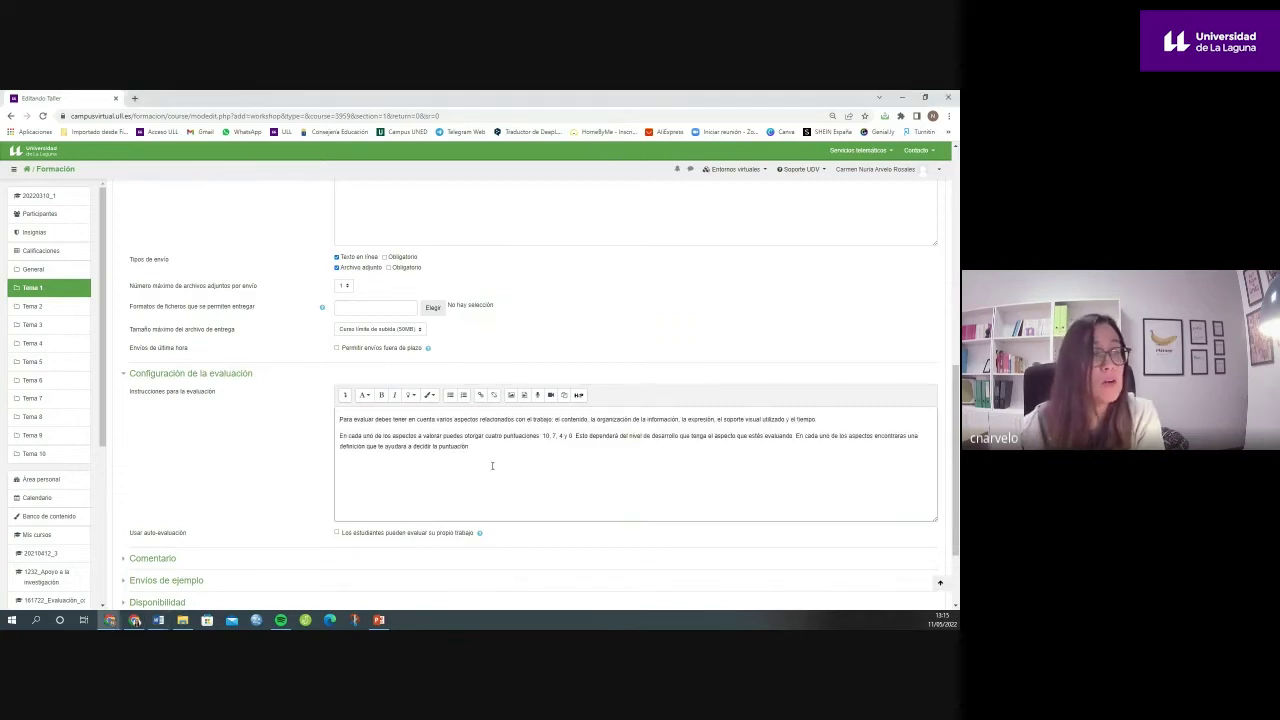
Step: Under Comentario, try the Deshabilitado and Habilitado y obligatorio modes for Modo de retroalimentación global, and set it back to Habilitado y opcional
scroll(502, 465, "down", 1)
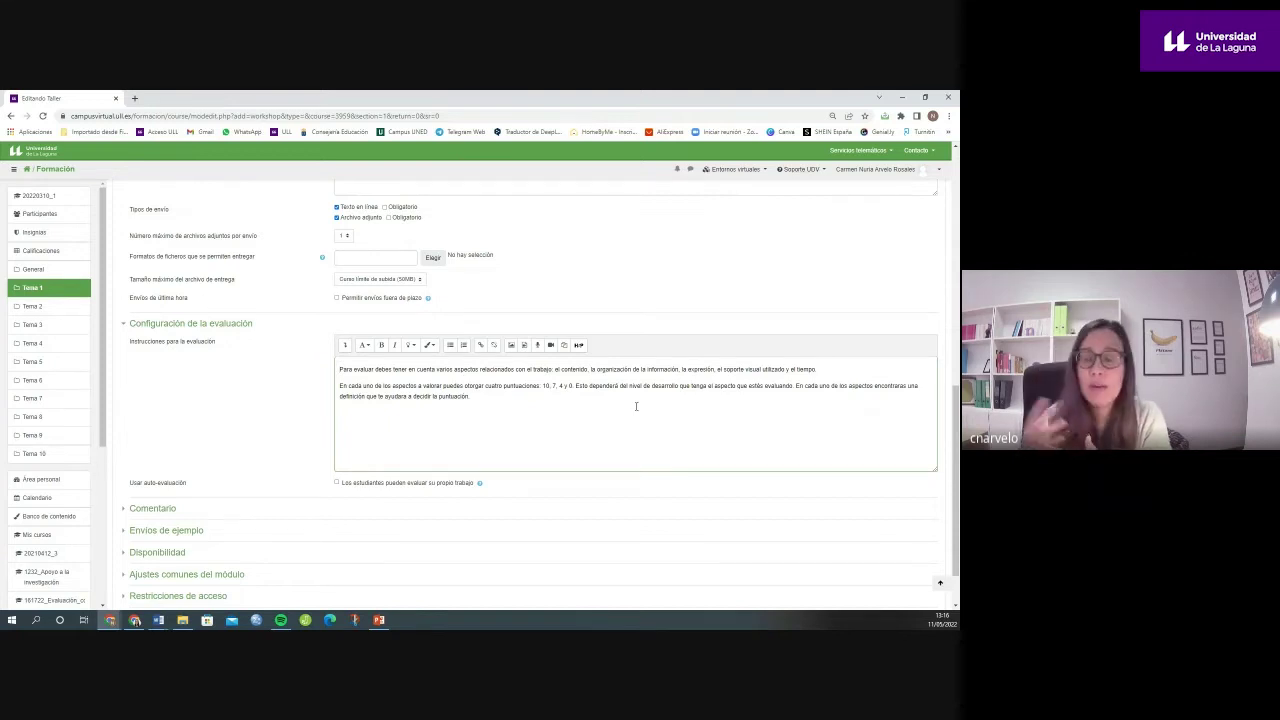
scroll(300, 430, "down", 1)
left_click(160, 446)
scroll(229, 397, "down", 1)
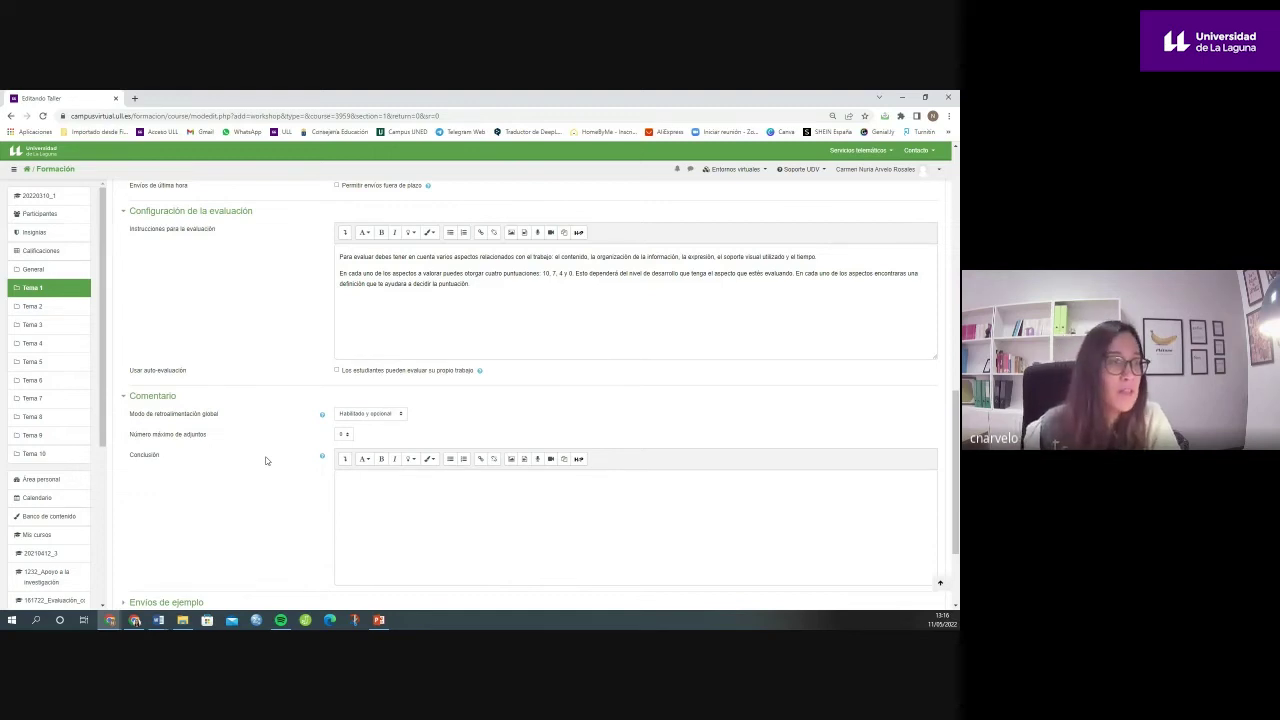
left_click(372, 415)
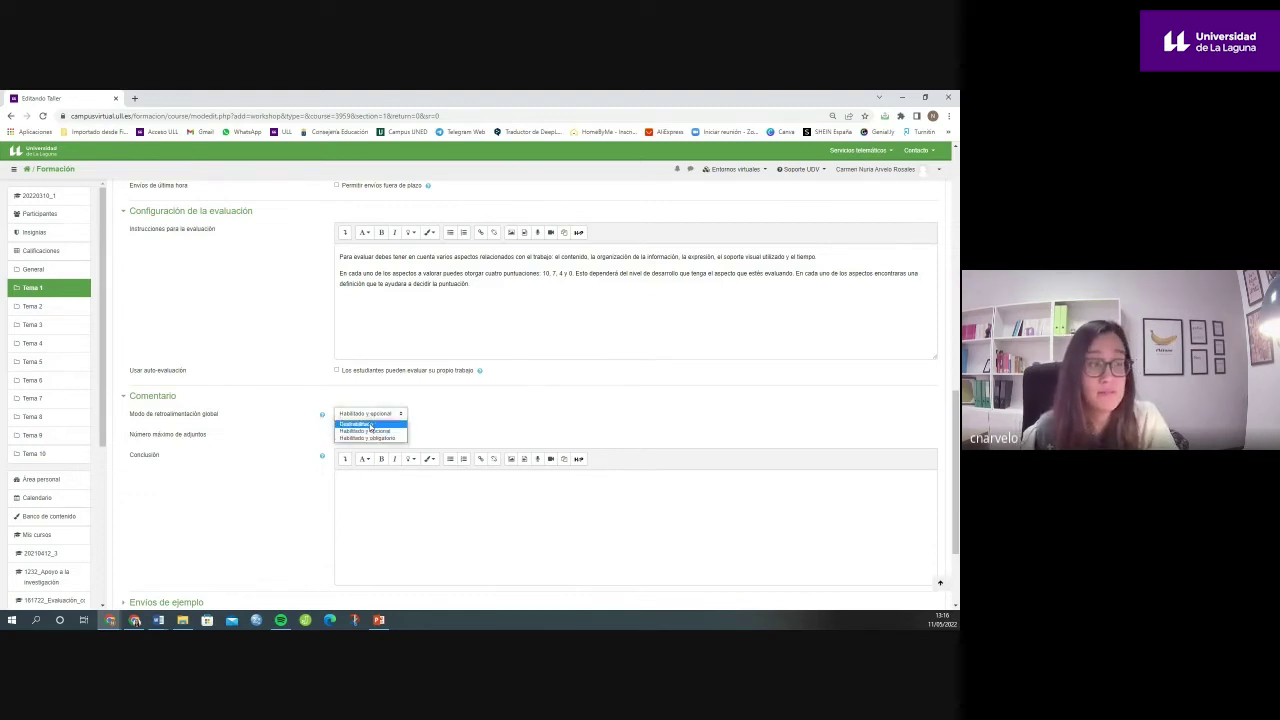
left_click(372, 421)
left_click(375, 418)
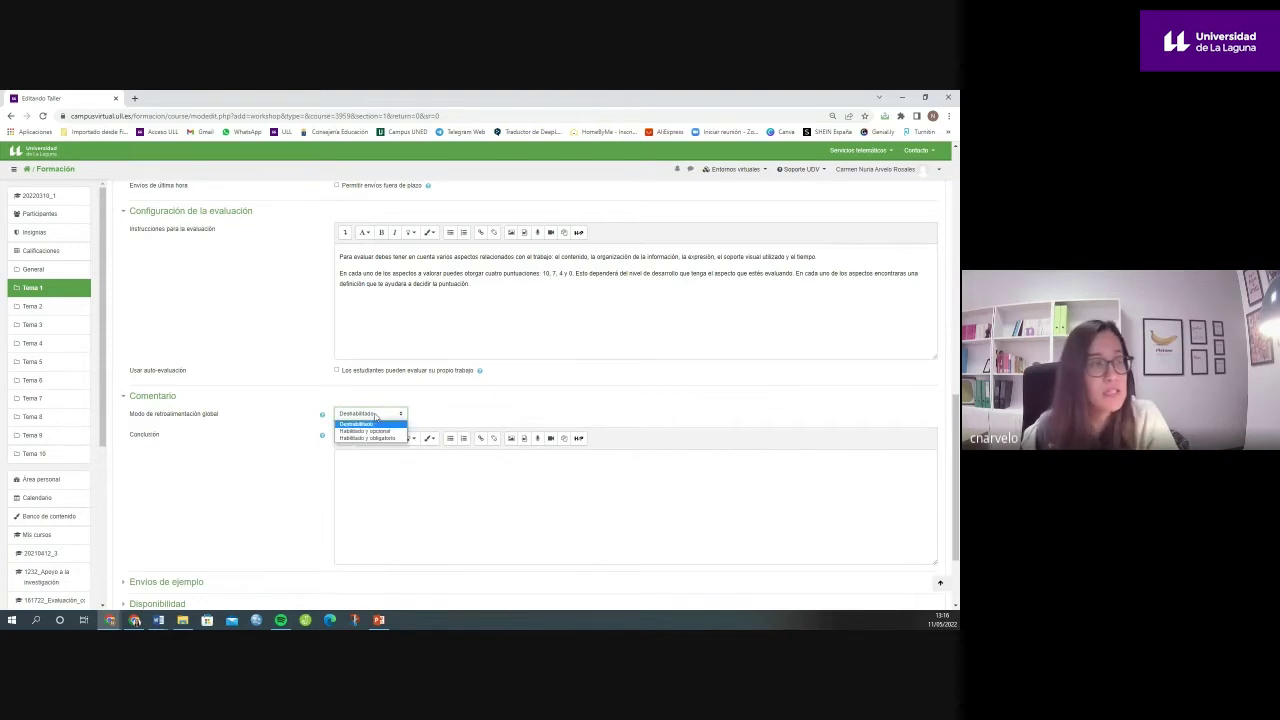
left_click(376, 429)
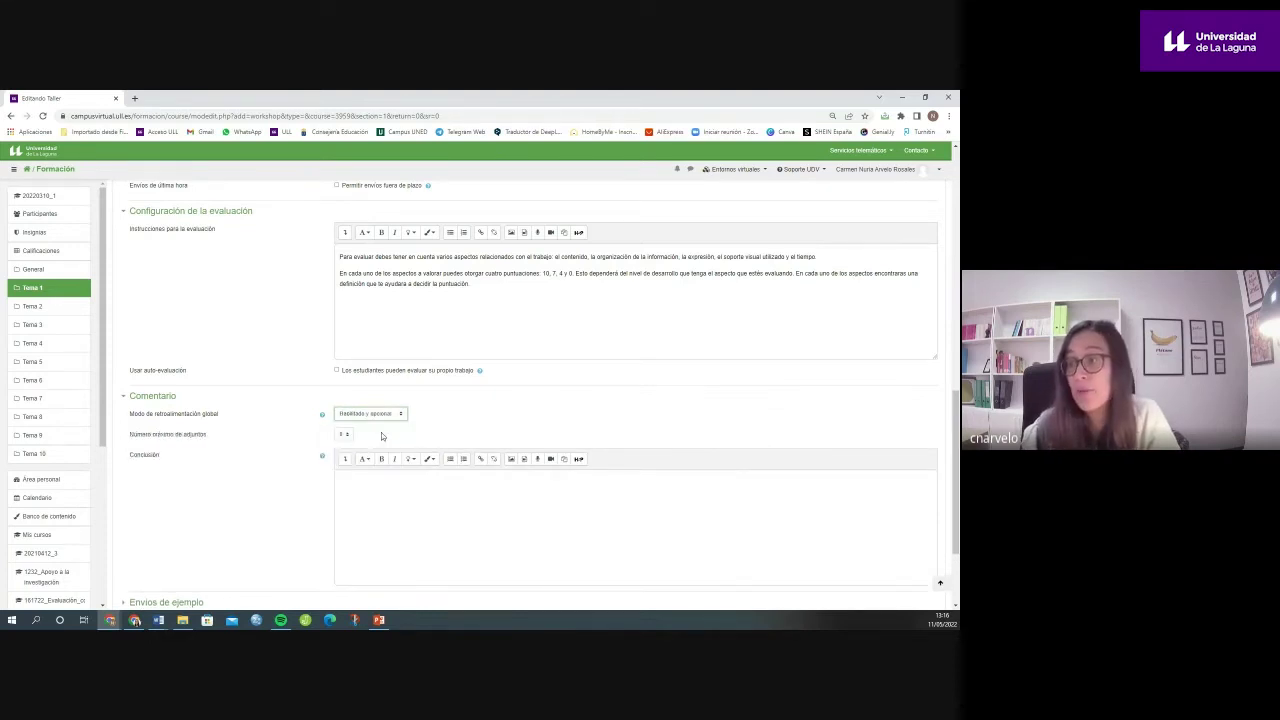
left_click(370, 413)
left_click(376, 437)
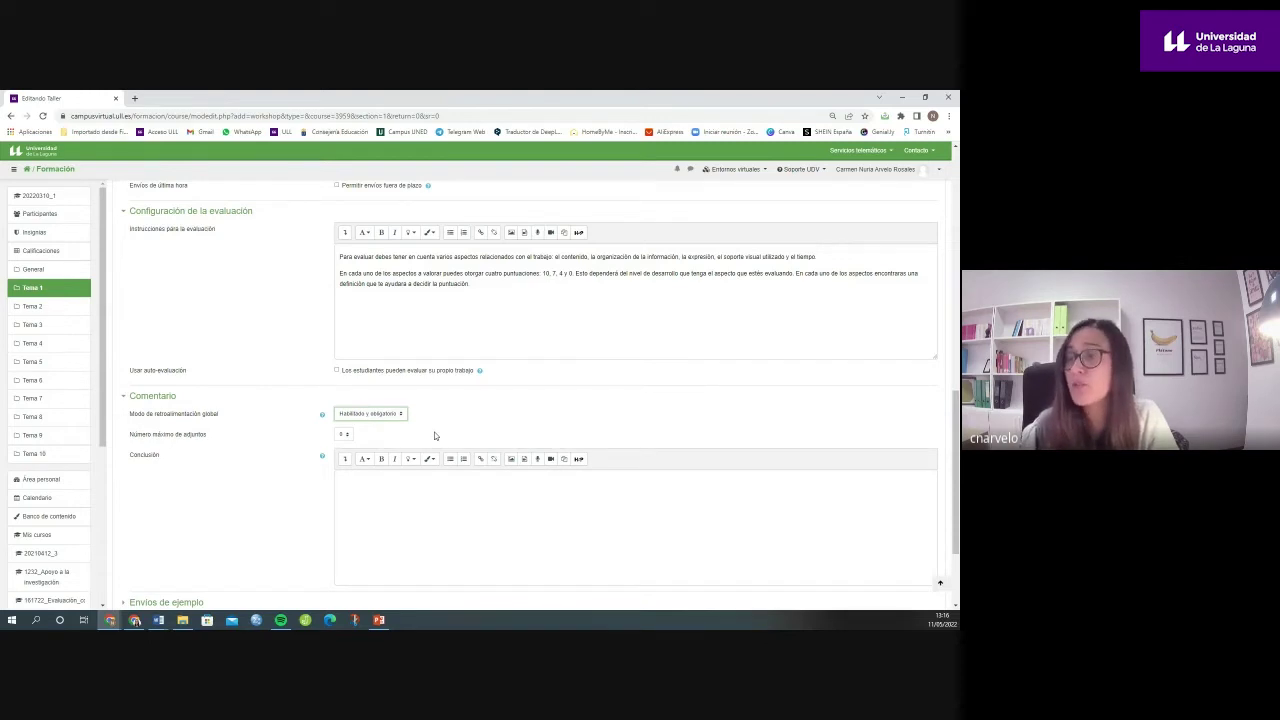
left_click(378, 413)
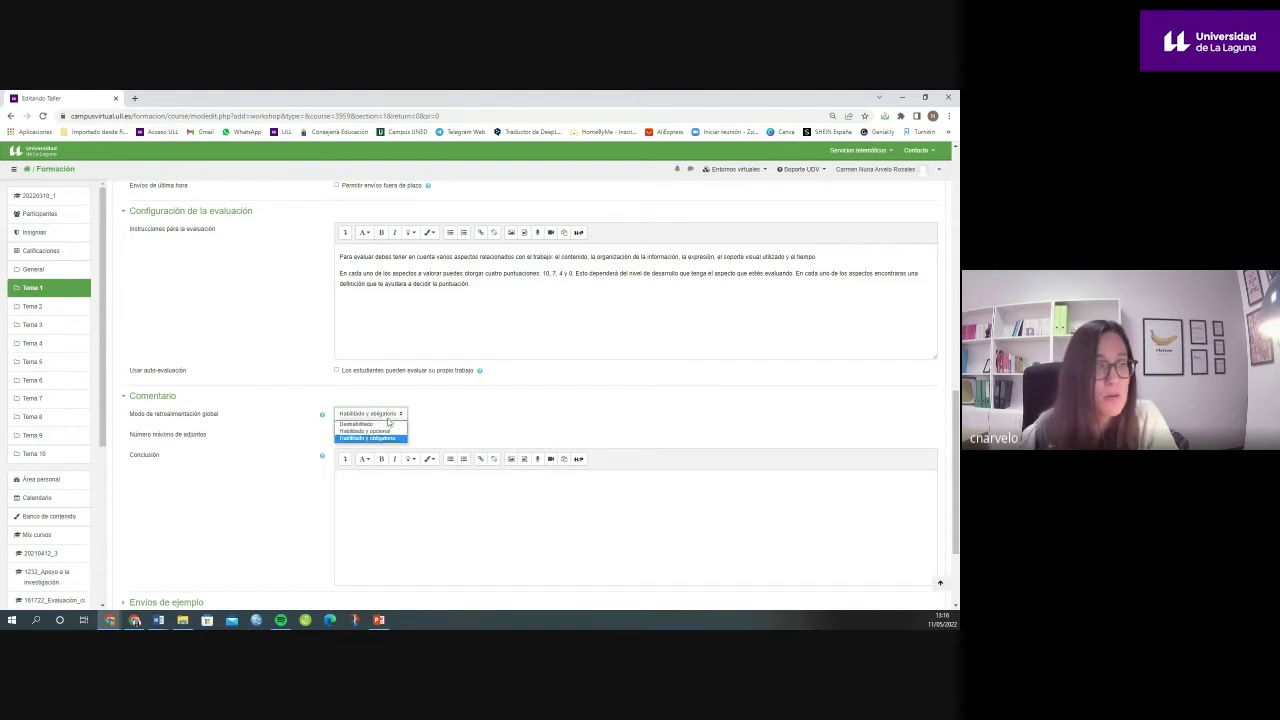
left_click(388, 424)
left_click(380, 414)
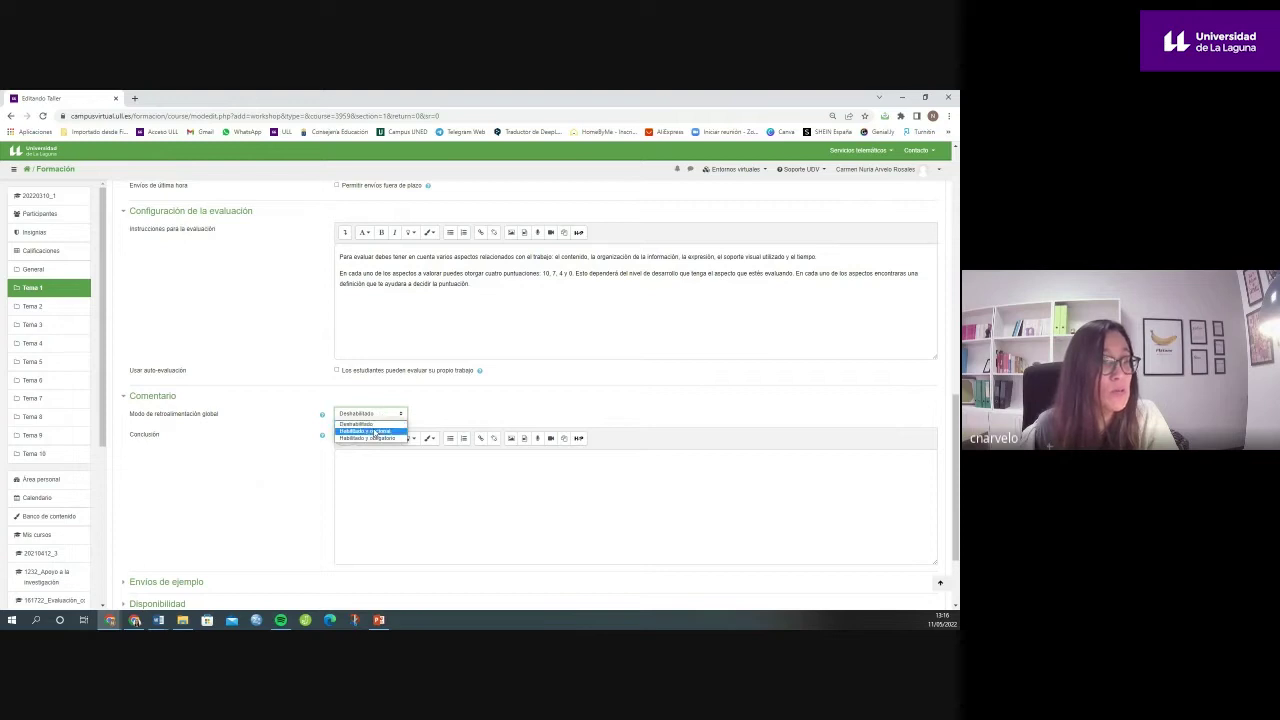
left_click(368, 431)
Step: Check the Usar ejemplos option under Envíos de ejemplo and collapse the section
scroll(425, 388, "down", 3)
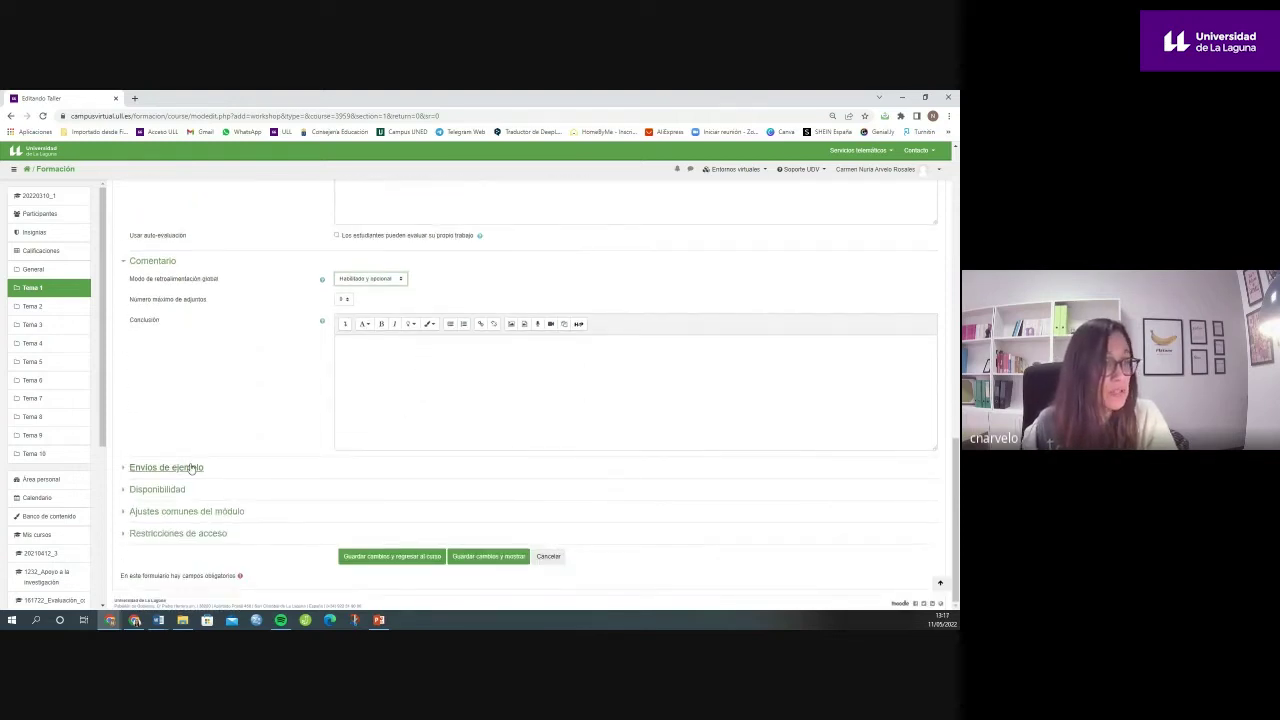
left_click(190, 467)
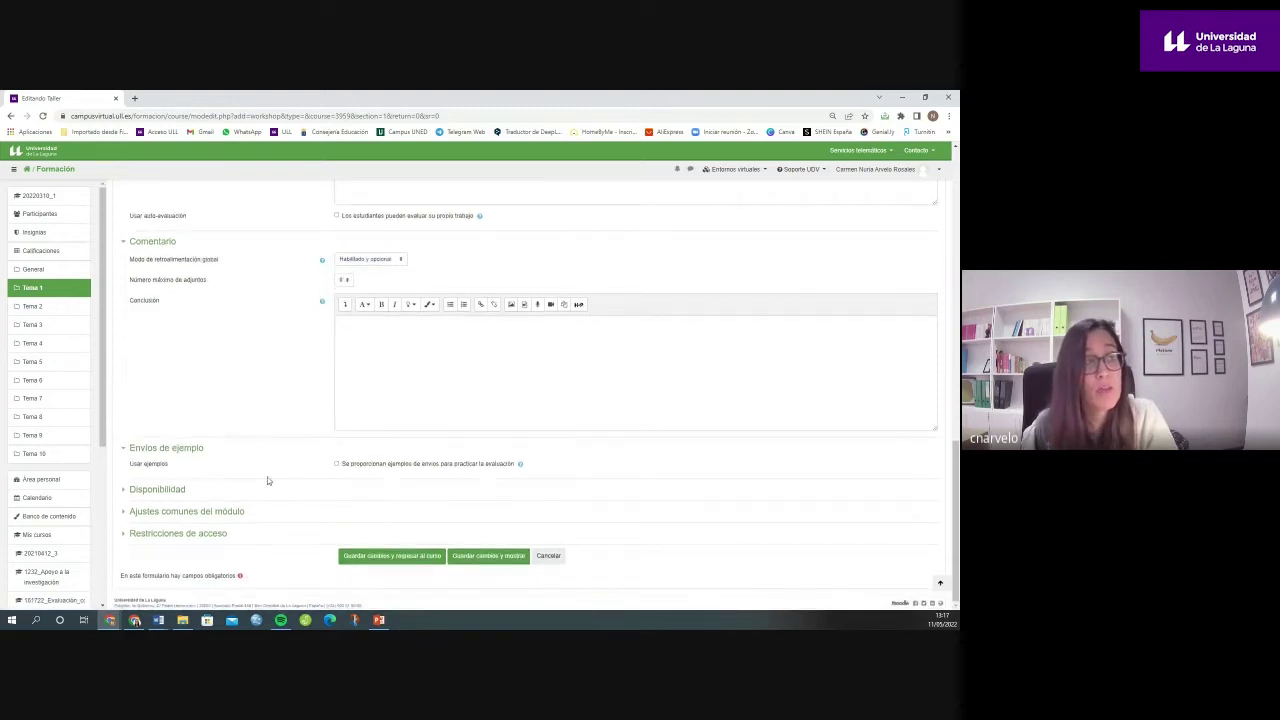
left_click(154, 449)
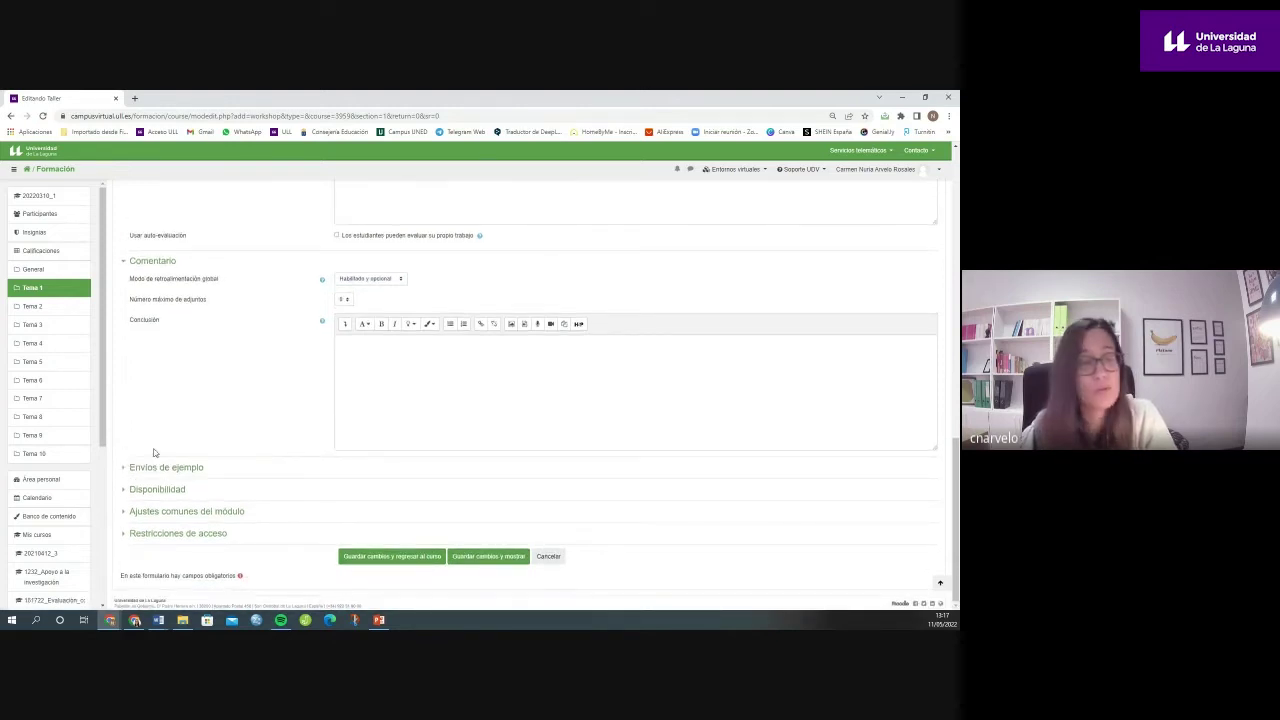
Step: In Disponibilidad, enable the submission opening date and the submission deadline, setting the deadline to 12 mayo 2022
left_click(157, 489)
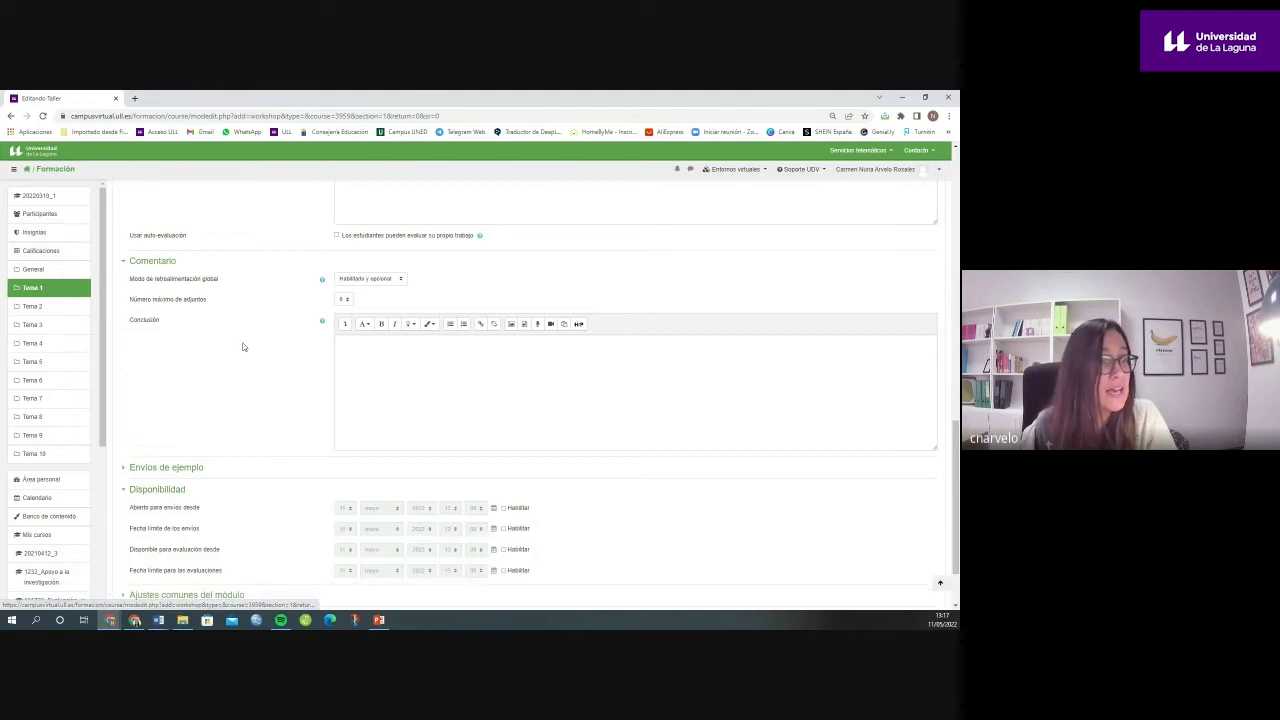
scroll(243, 350, "down", 2)
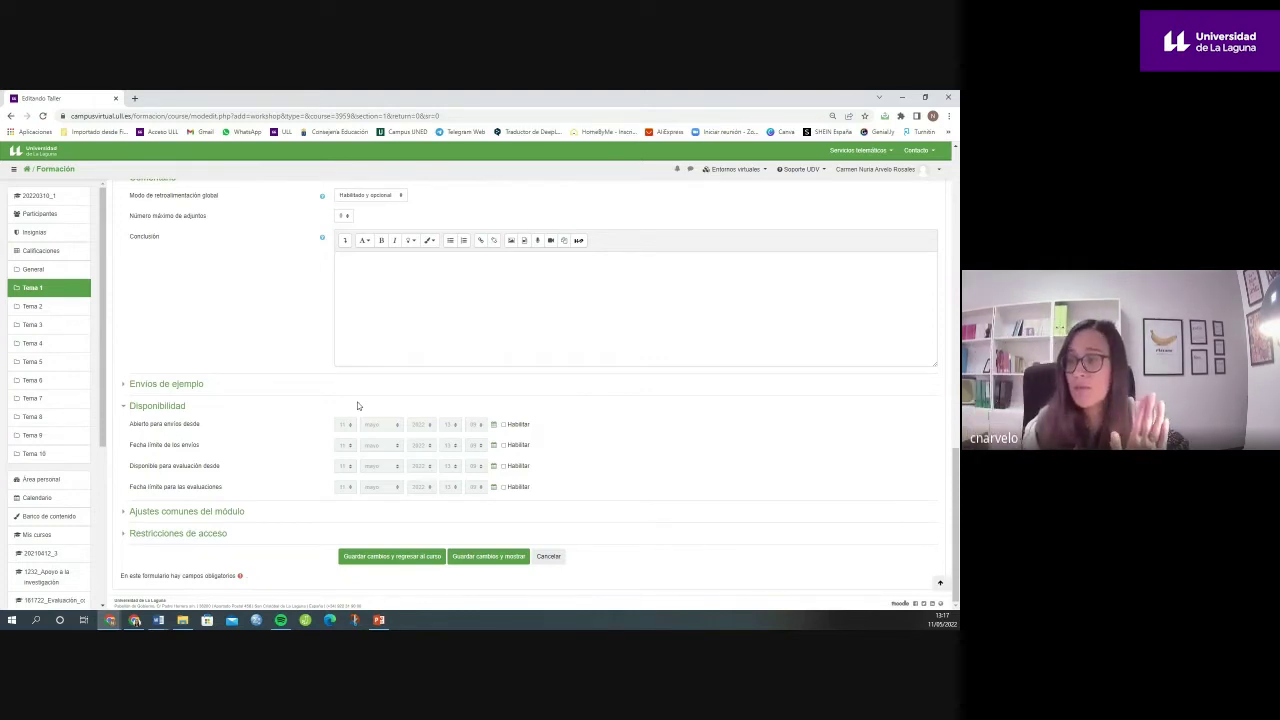
left_click(504, 425)
left_click(504, 445)
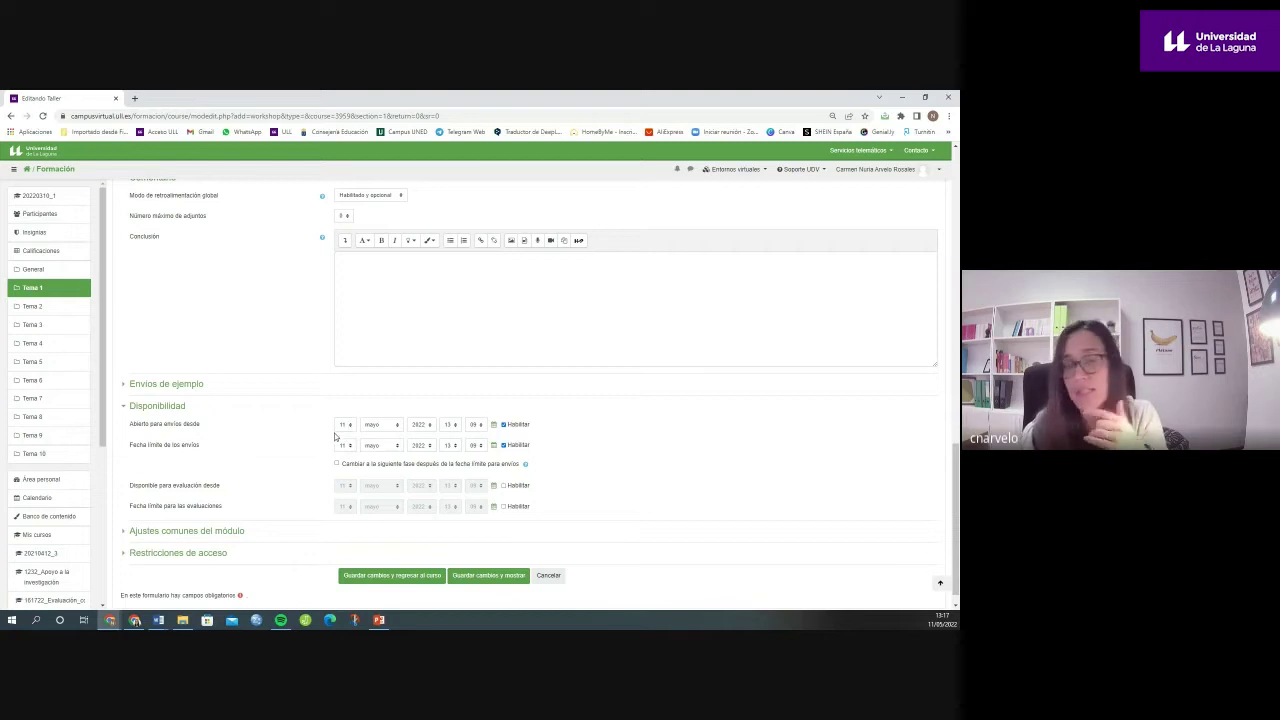
left_click(345, 445)
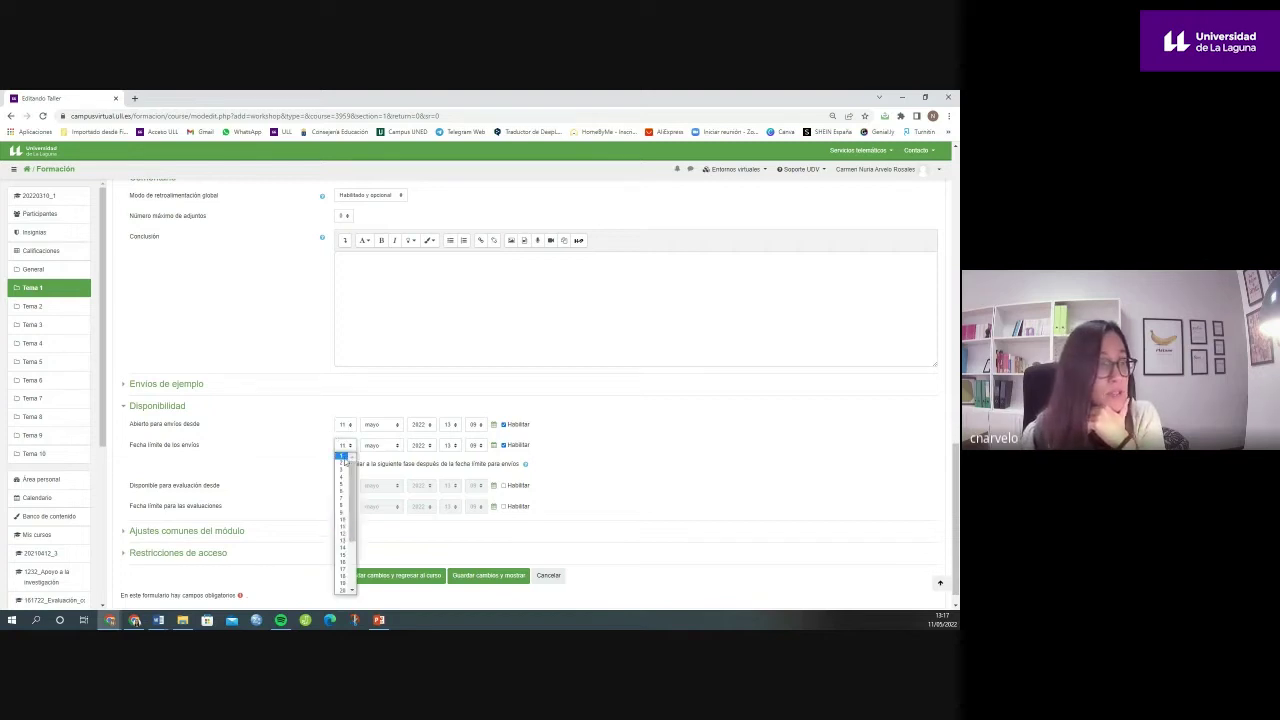
left_click(343, 535)
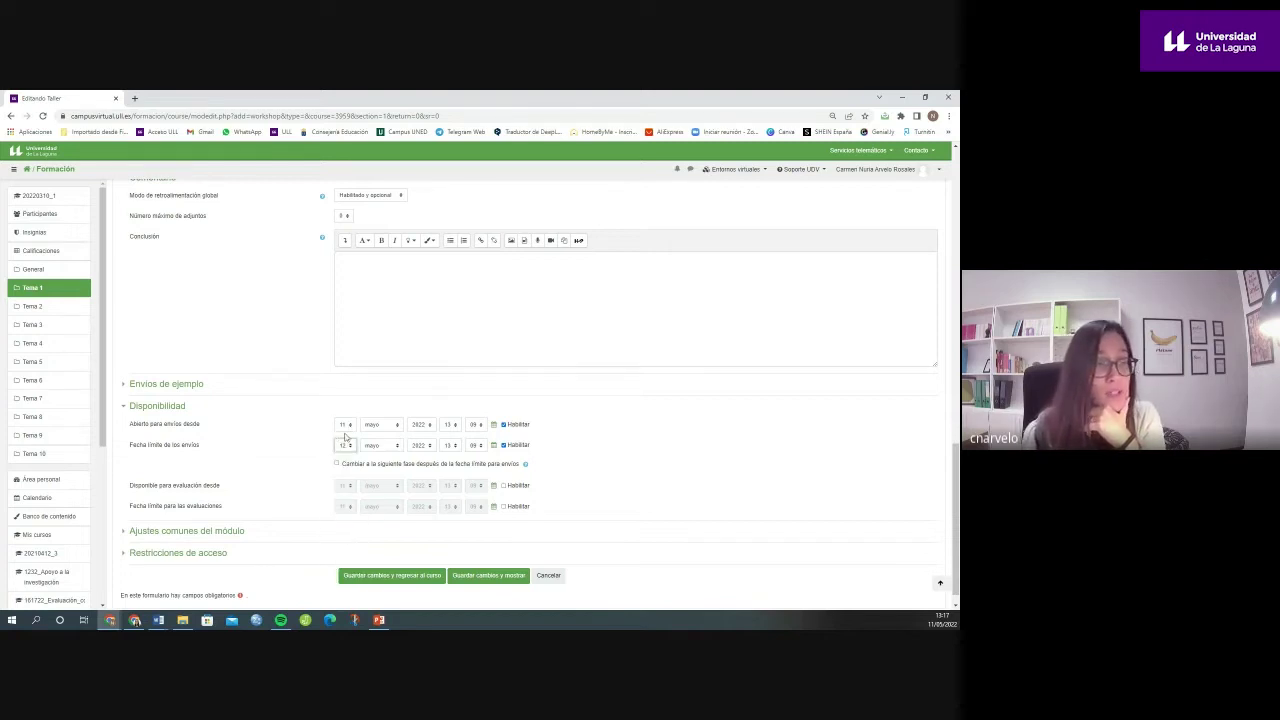
Step: Enable the assessment period from 13 to 14 mayo 2022 and turn on the automatic change to the next phase after the submission deadline
left_click(503, 486)
left_click(503, 507)
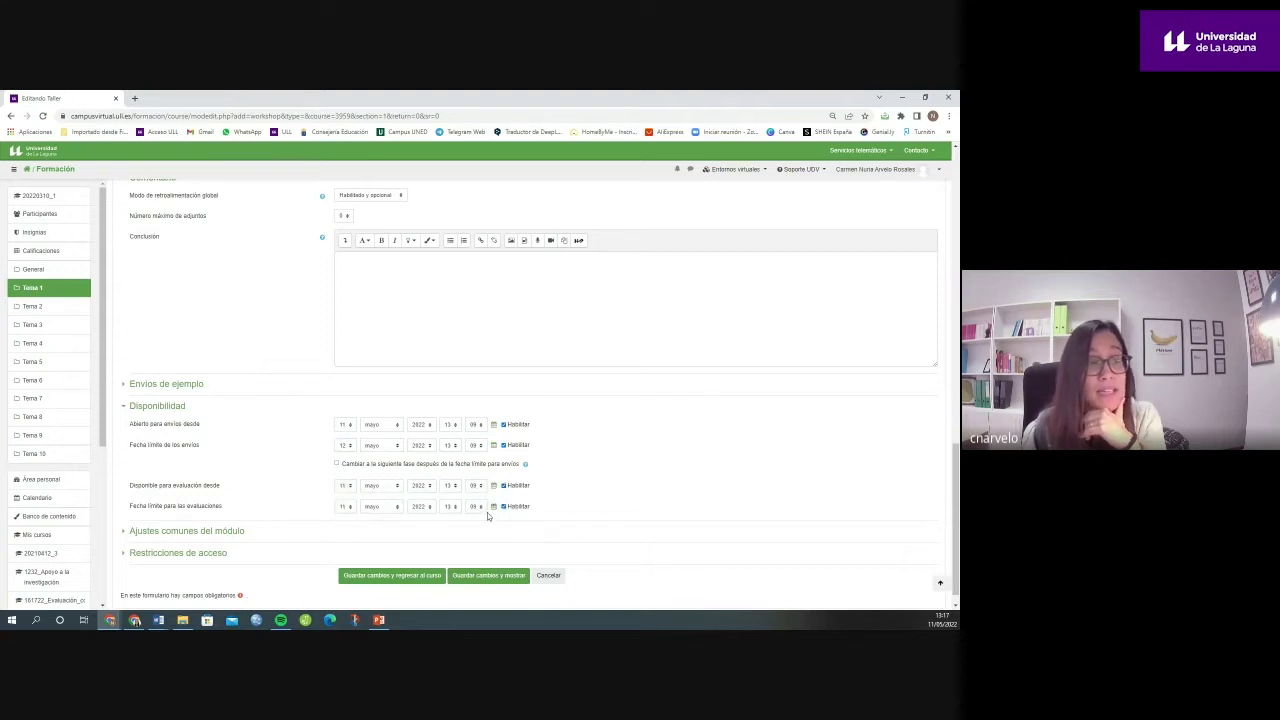
left_click(344, 486)
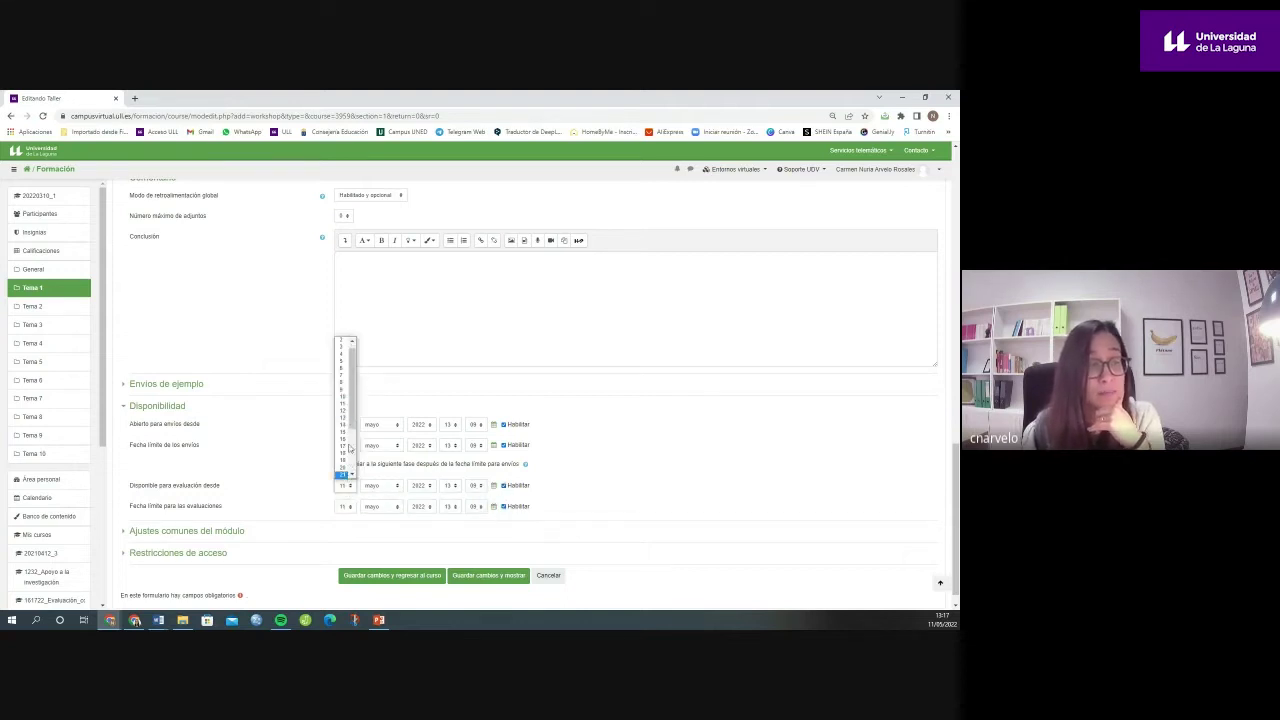
left_click(344, 436)
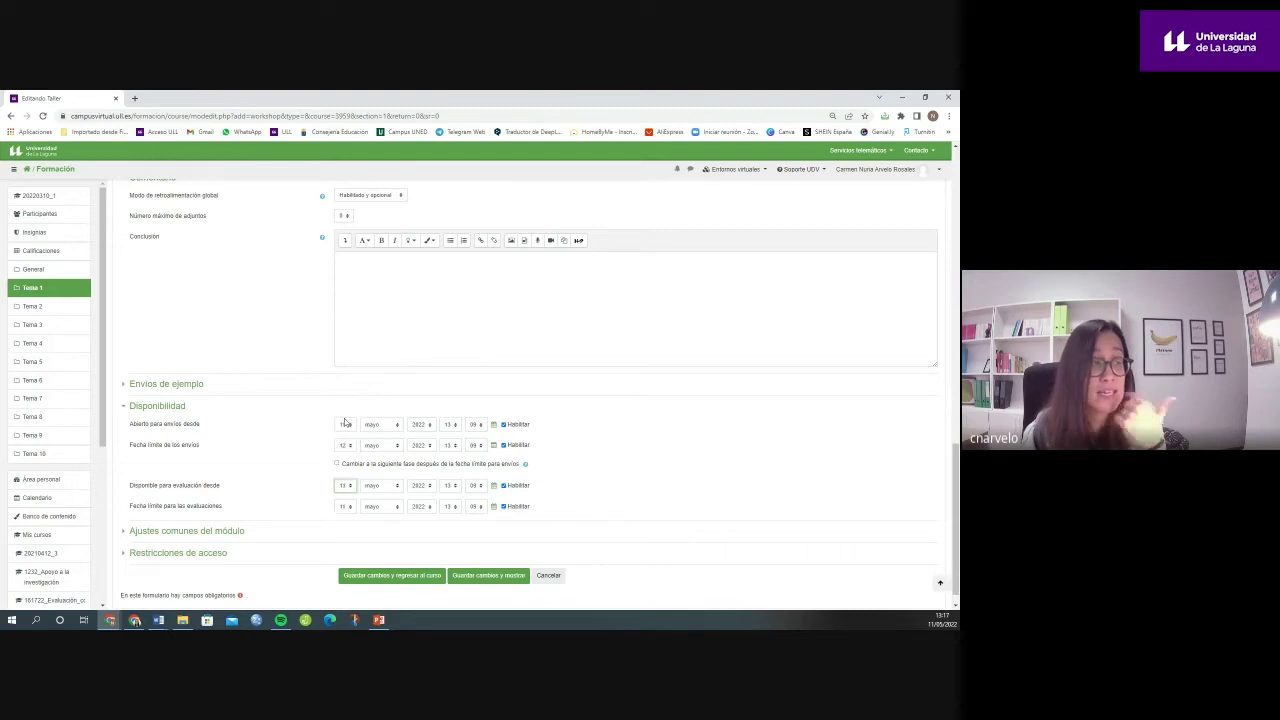
left_click(352, 508)
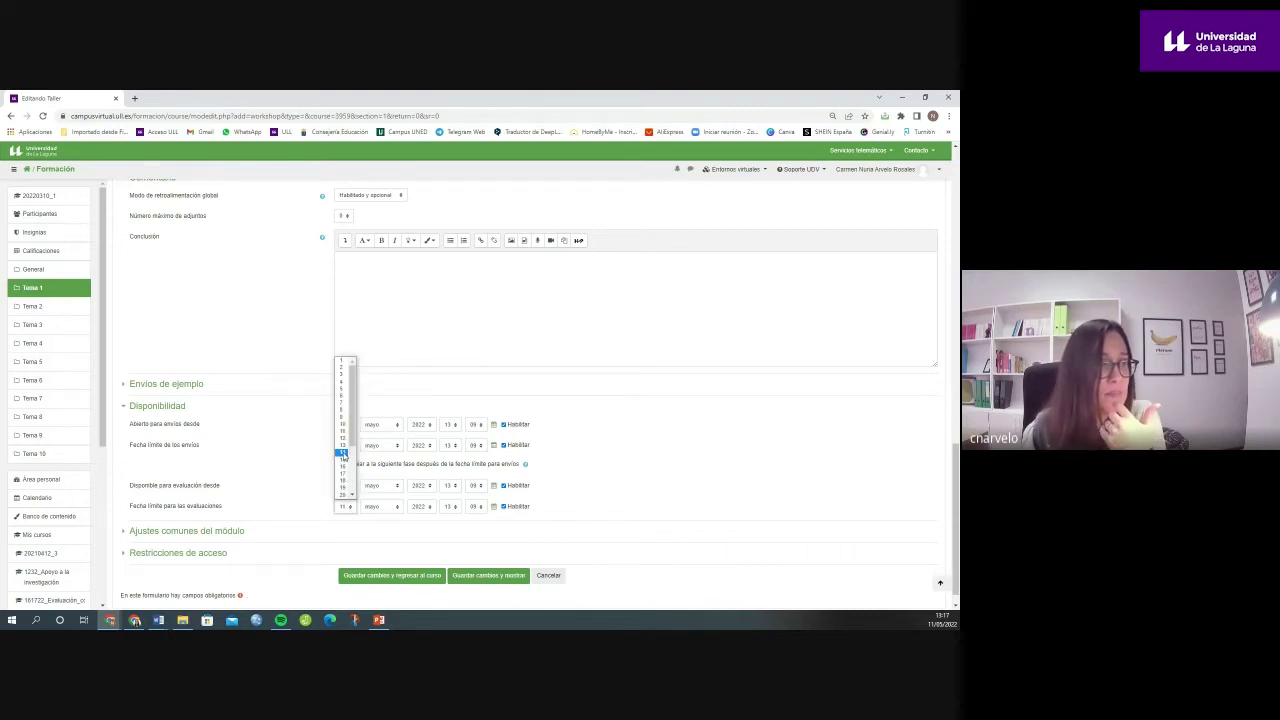
left_click(344, 451)
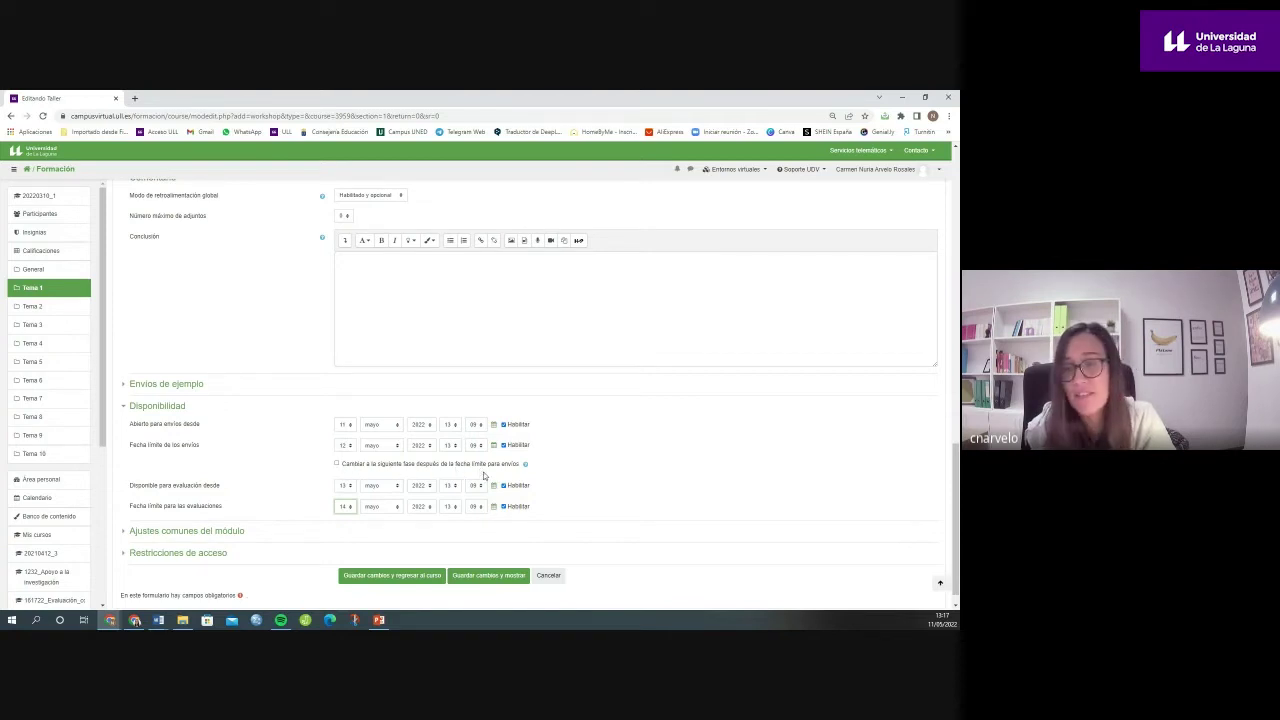
left_click(337, 464)
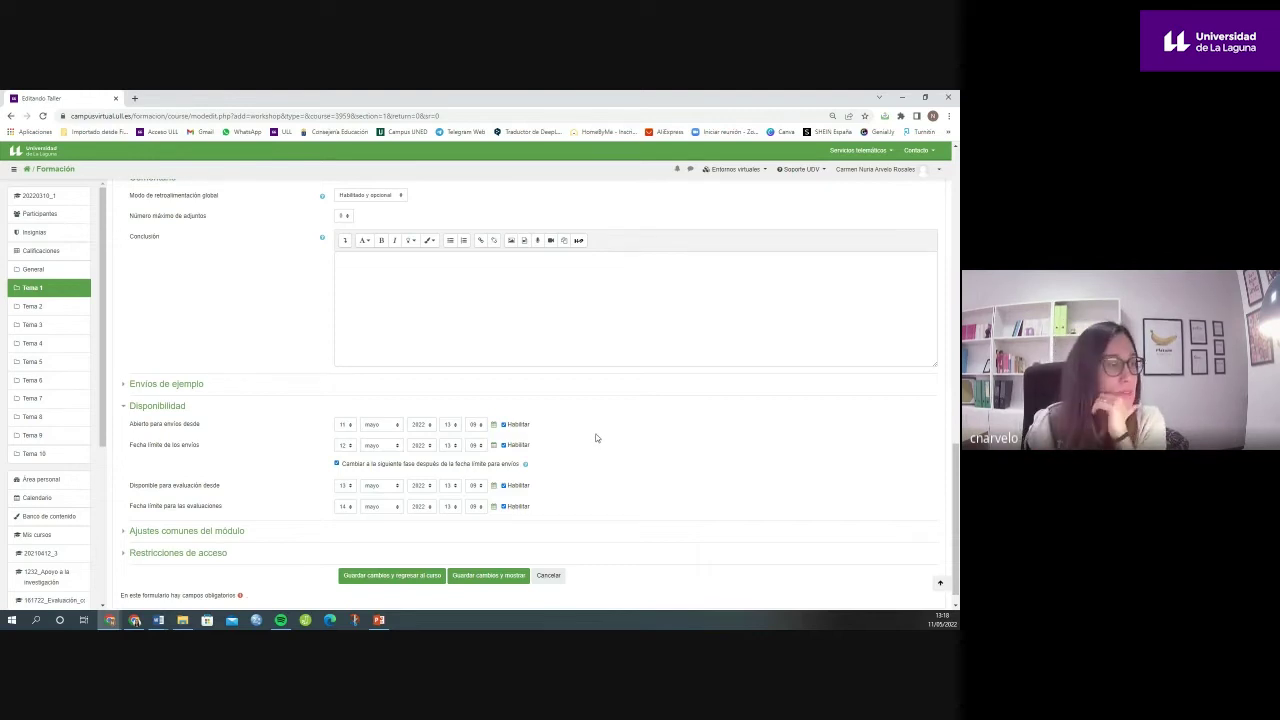
Step: Try Grupos separados as Modo de grupo in Ajustes comunes del módulo, and return it to No hay grupos
scroll(598, 436, "down", 1)
left_click(205, 513)
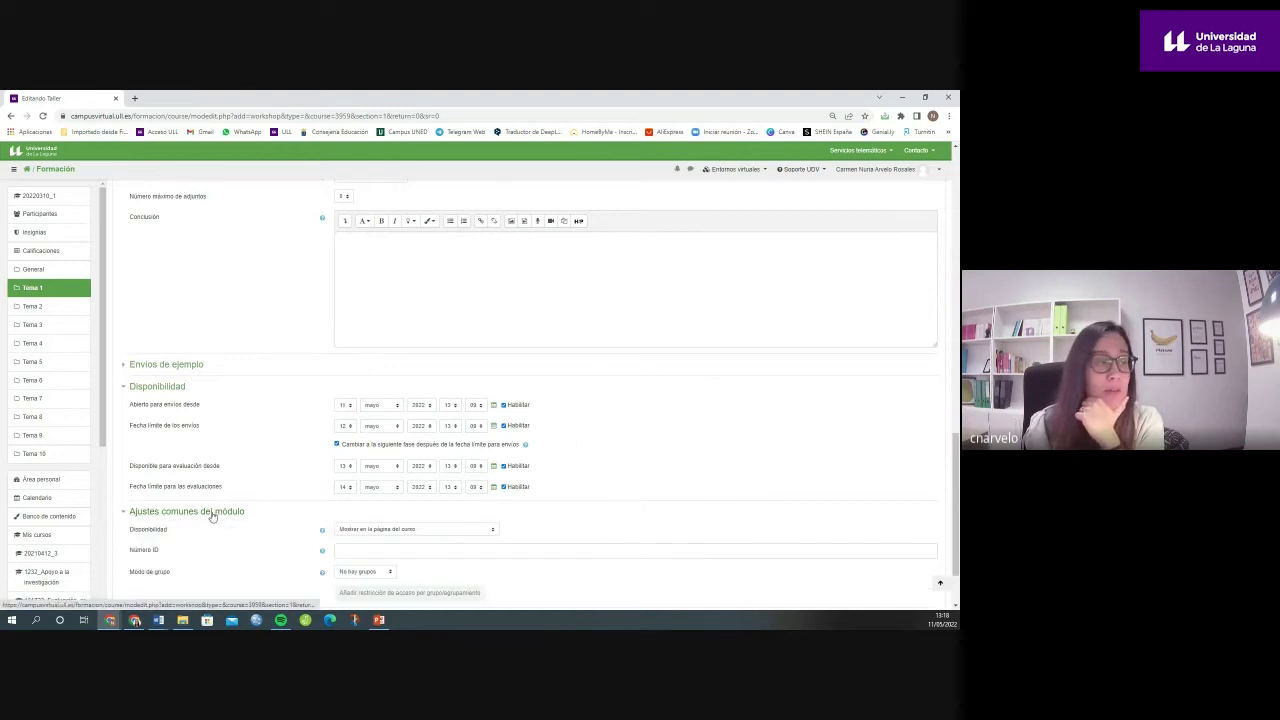
scroll(480, 450, "down", 2)
left_click(192, 534)
scroll(700, 363, "down", 2)
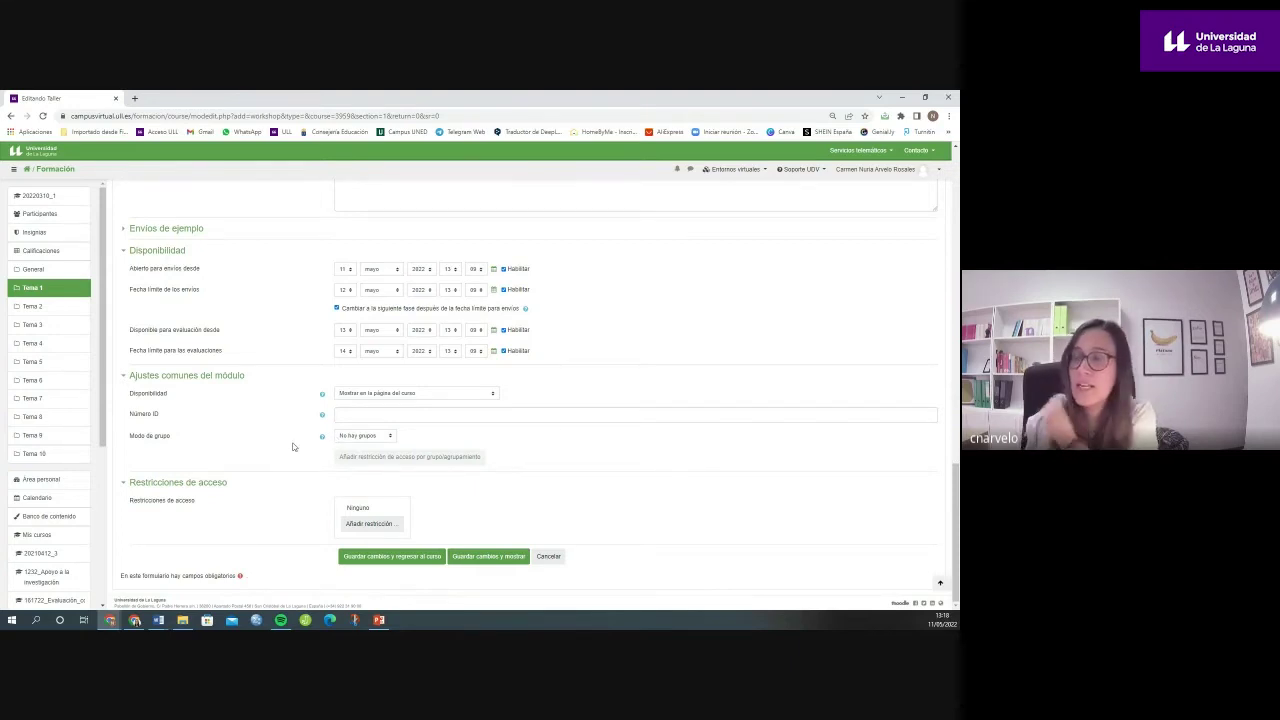
left_click(366, 437)
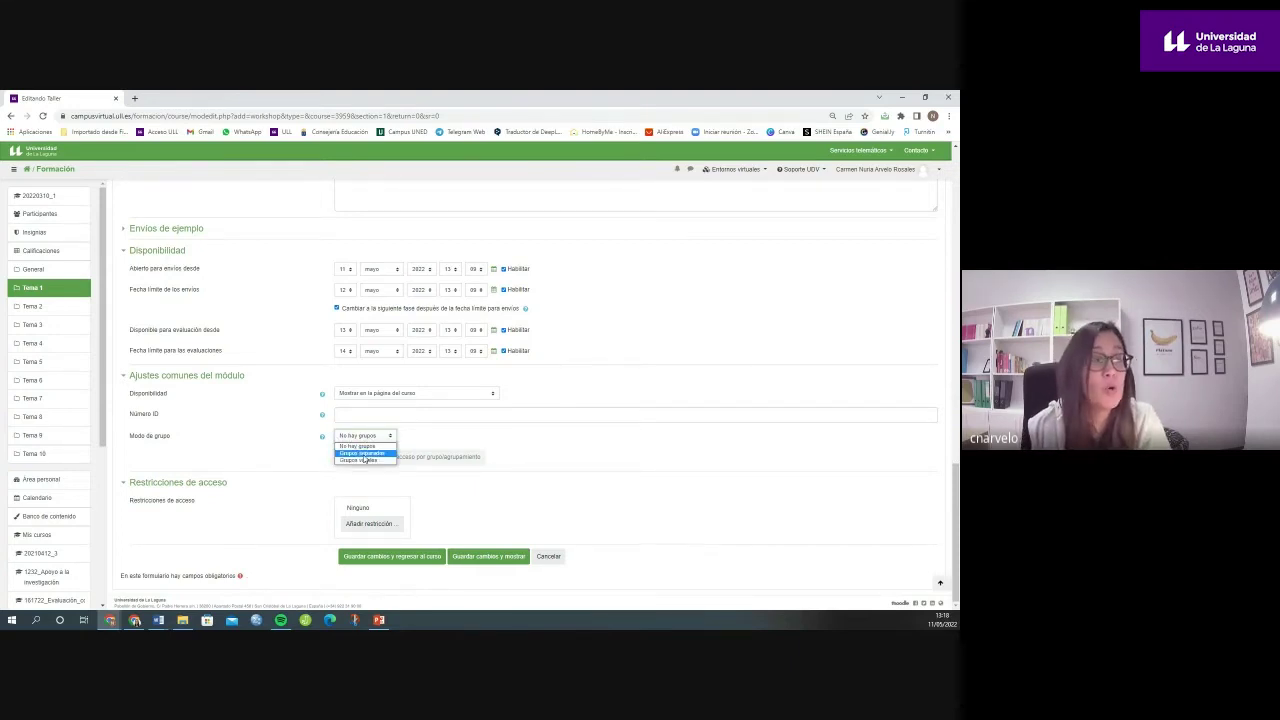
left_click(386, 452)
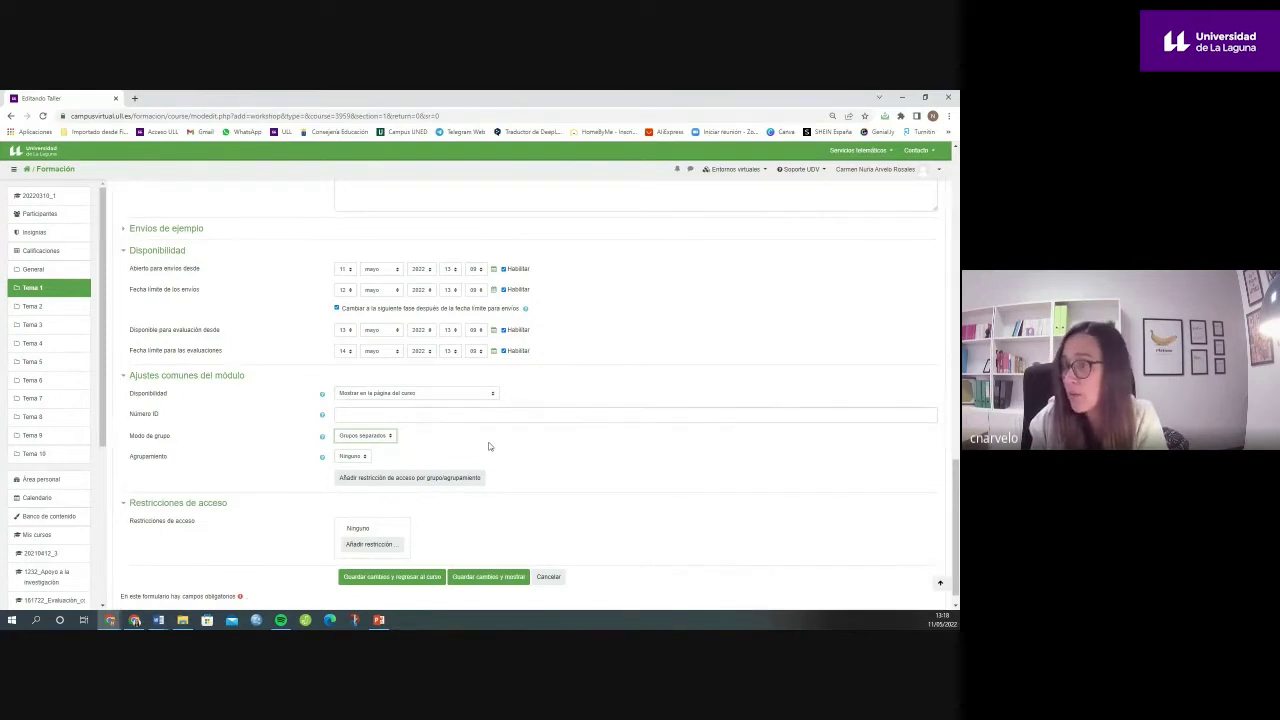
left_click(388, 436)
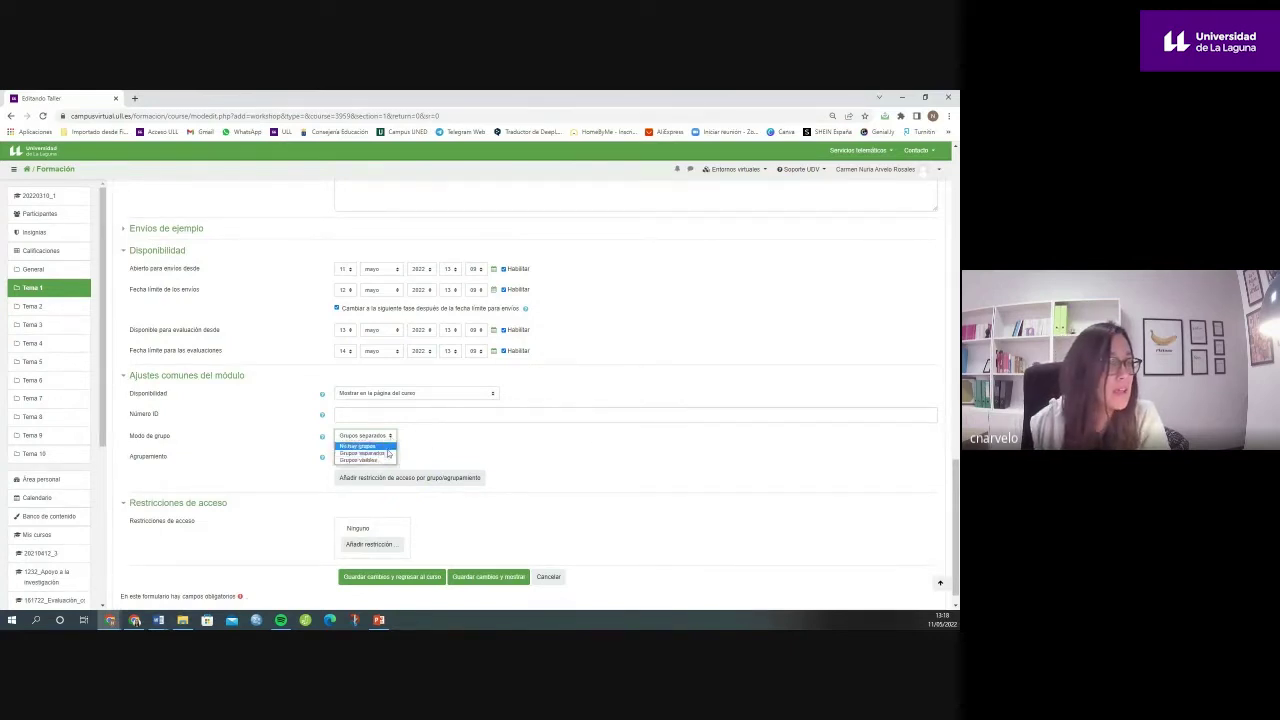
left_click(360, 445)
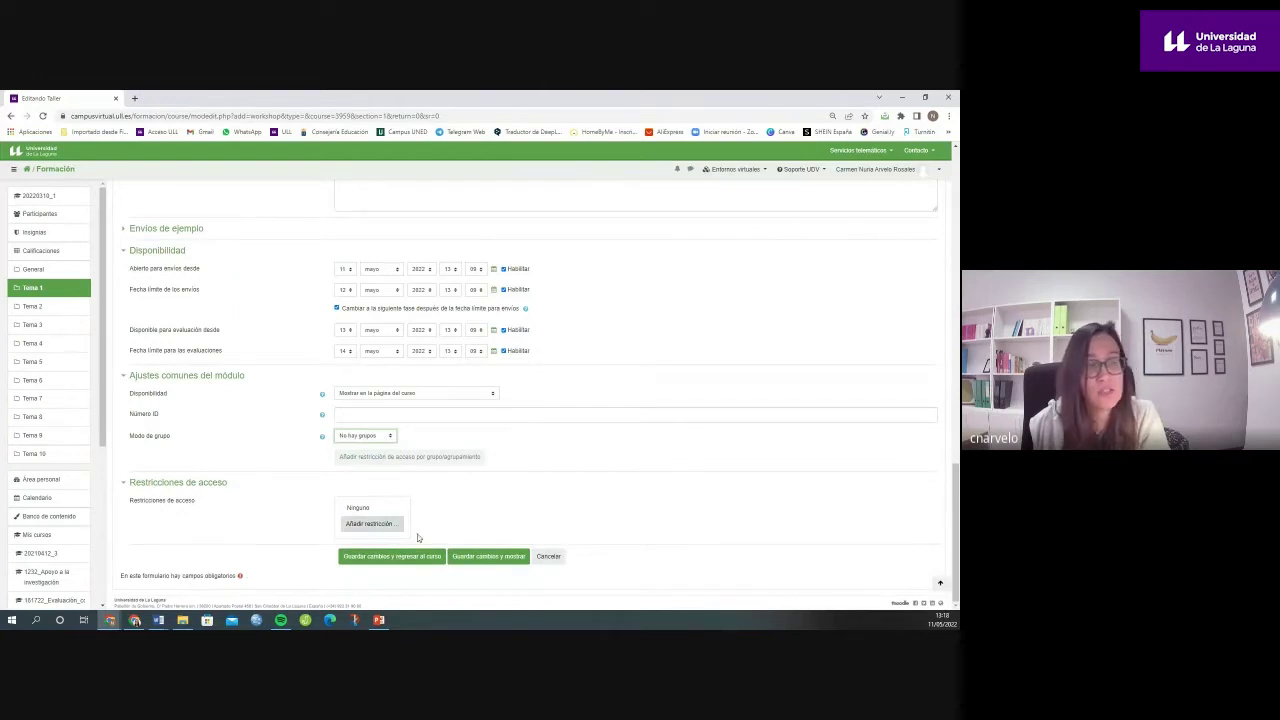
Step: Look over the available restriction types under Restricciones de acceso without adding one
left_click(370, 524)
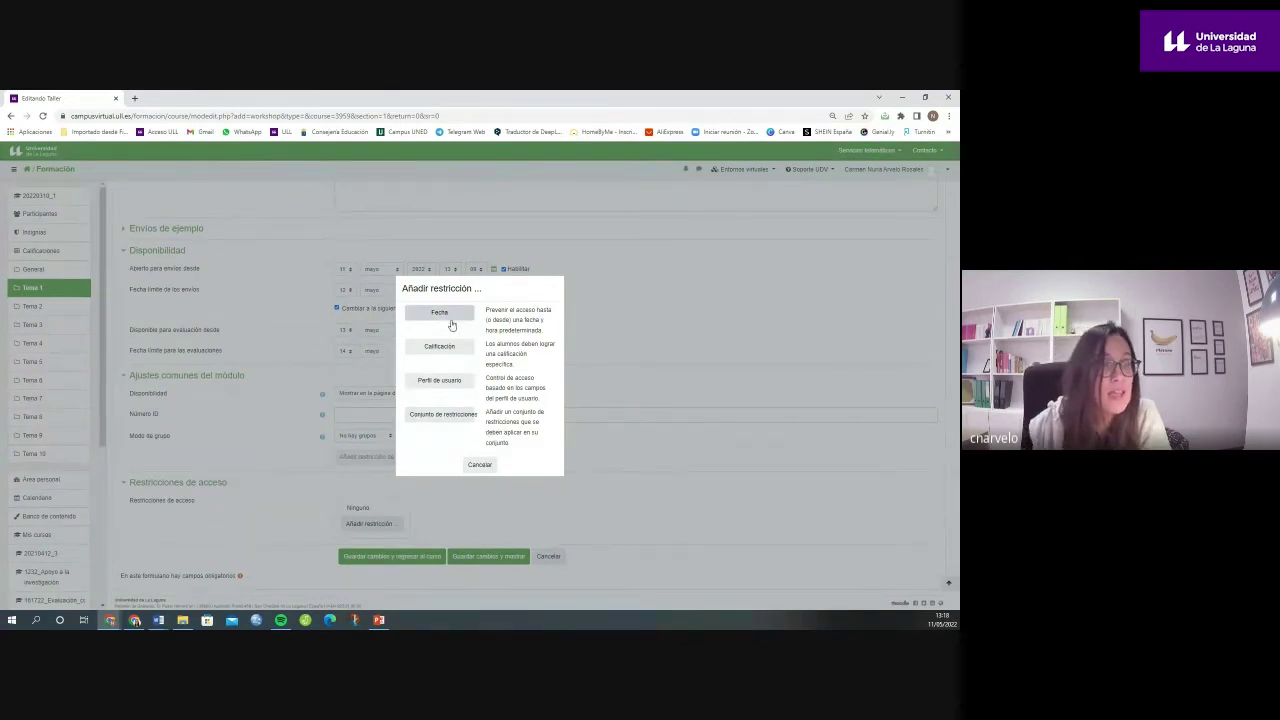
left_click(480, 466)
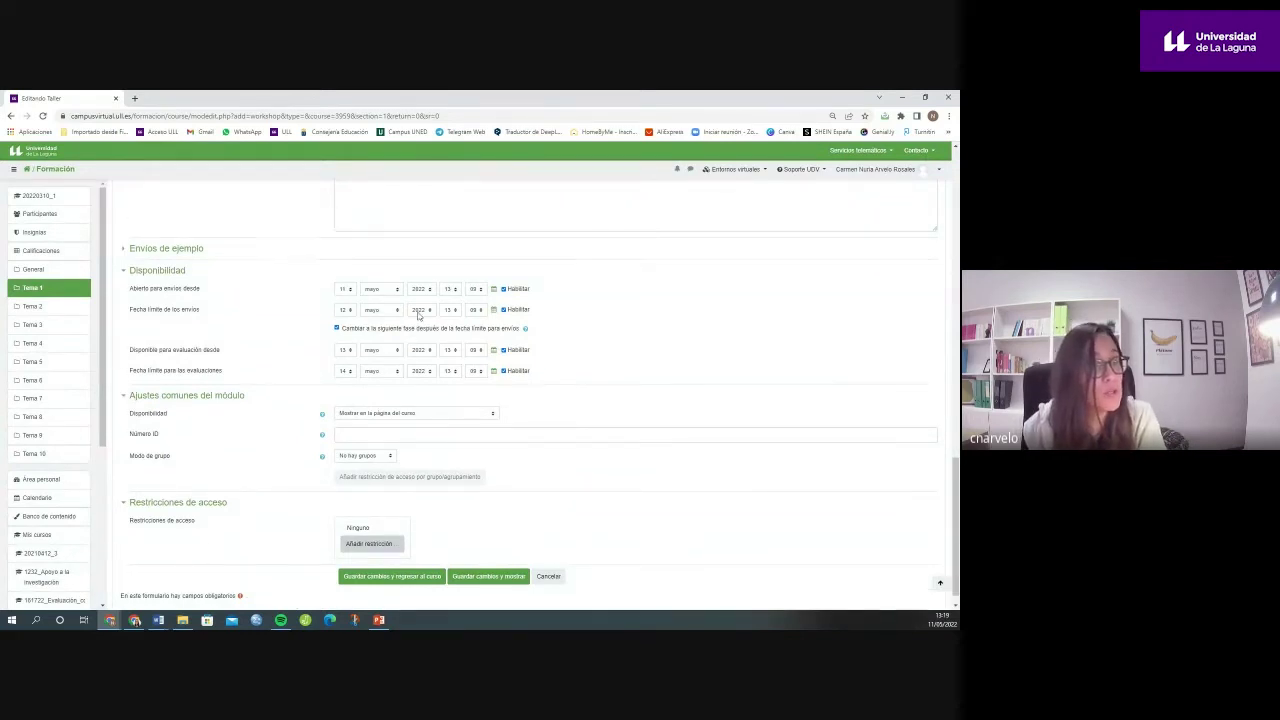
Step: Review the workshop settings, save them and display the workshop
scroll(415, 320, "up", 3)
scroll(440, 417, "up", 5)
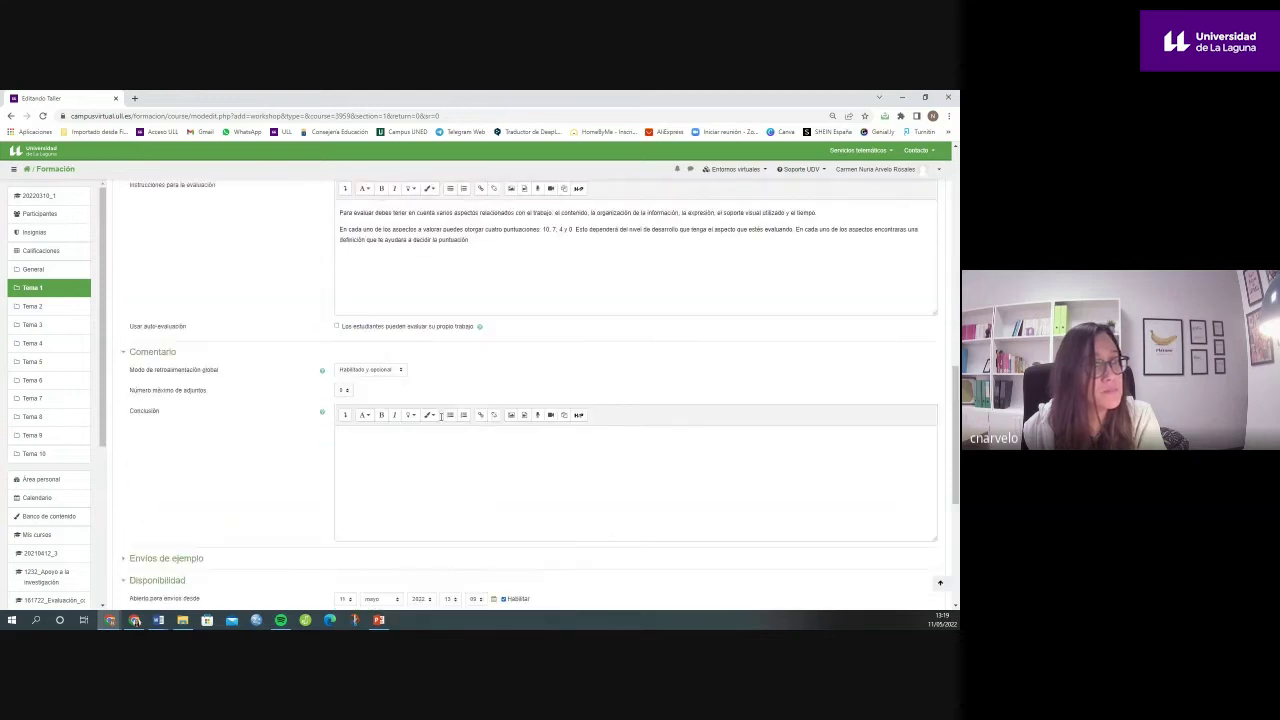
scroll(445, 400, "down", 7)
scroll(453, 391, "down", 3)
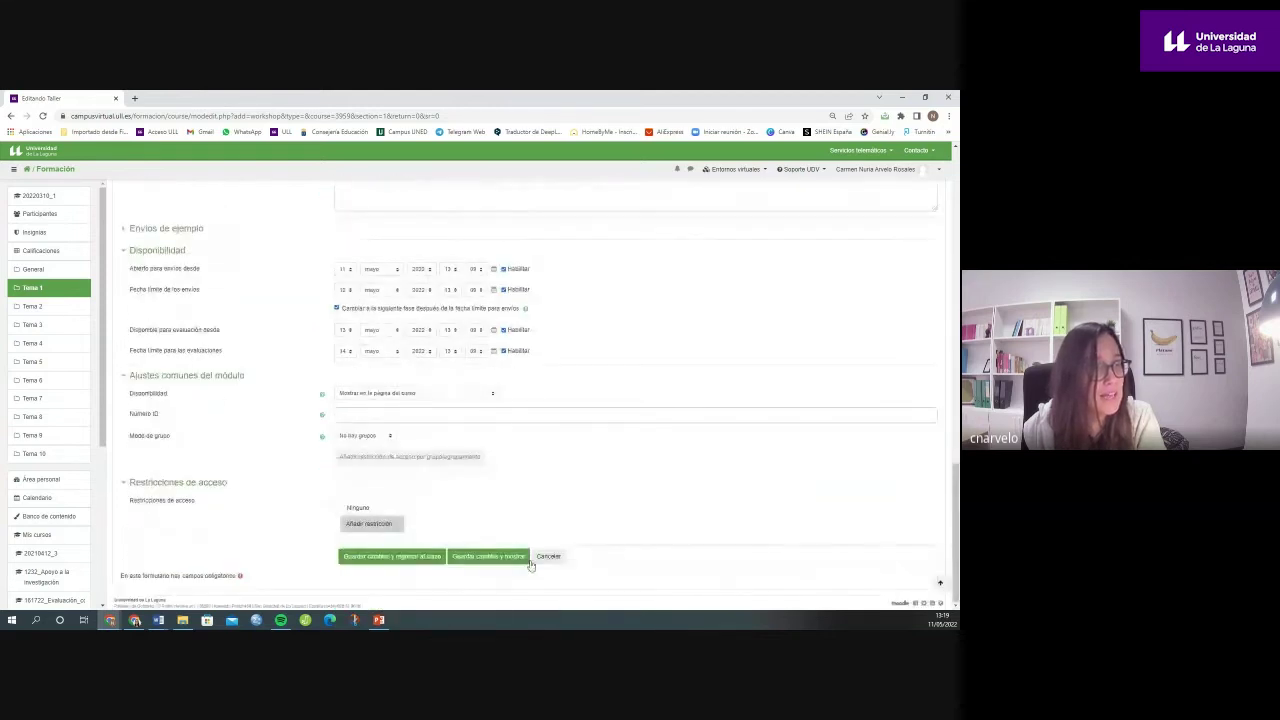
left_click(489, 556)
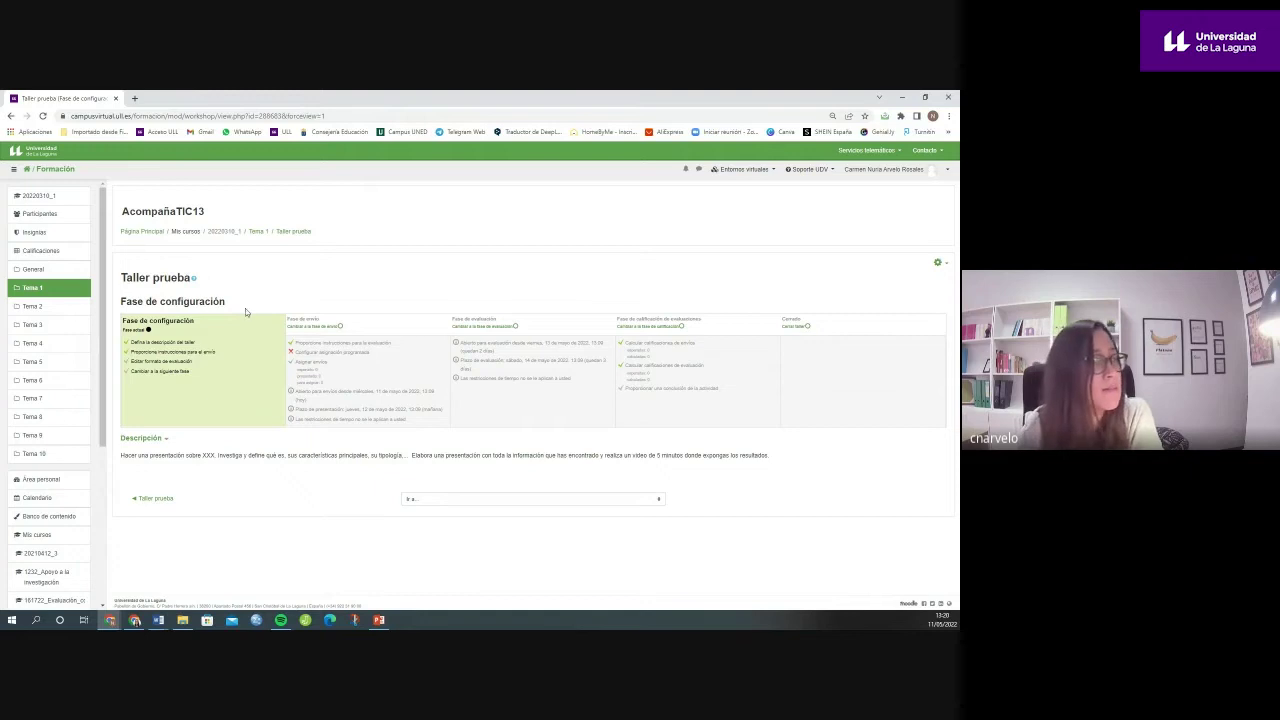
Step: Open the assessment format of Taller prueba for editing from its Fase de configuración
left_click(177, 363)
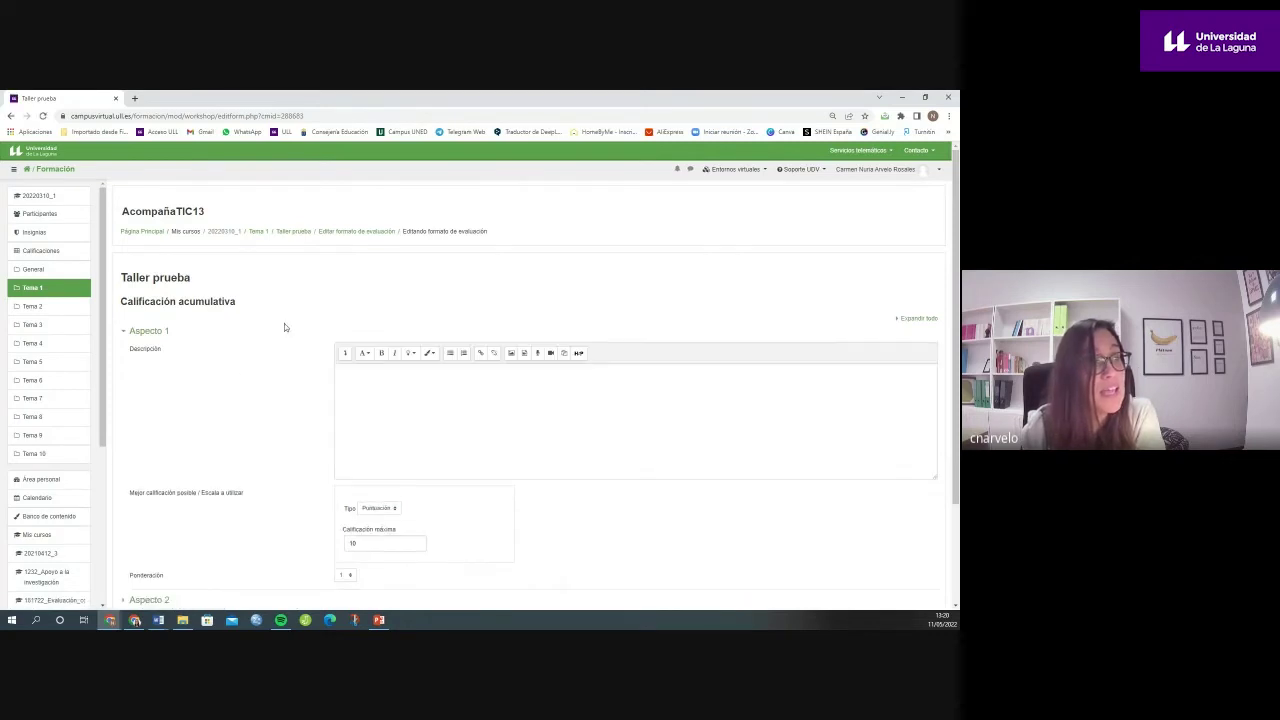
scroll(258, 322, "down", 2)
scroll(258, 322, "up", 1)
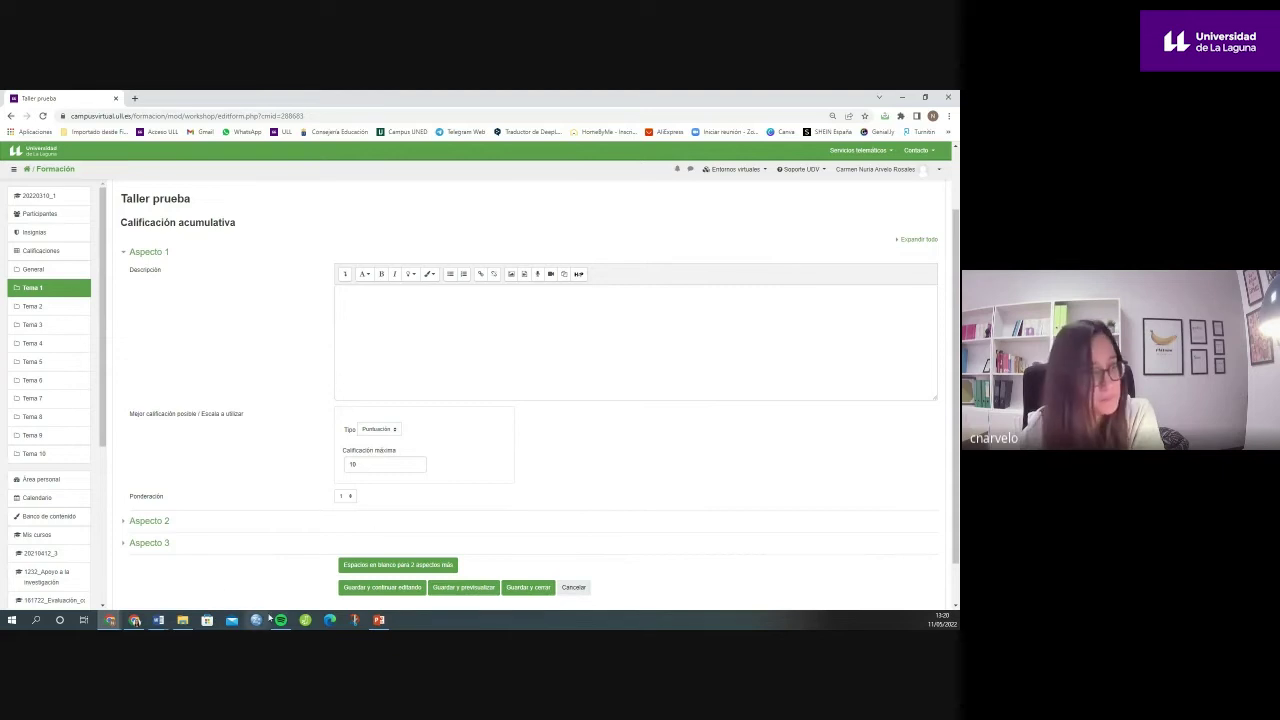
Step: Switch to the Exposiciones 21-22 Word document, examine its rubric categories and performance levels, and return to the assessment form
mouse_move(160, 622)
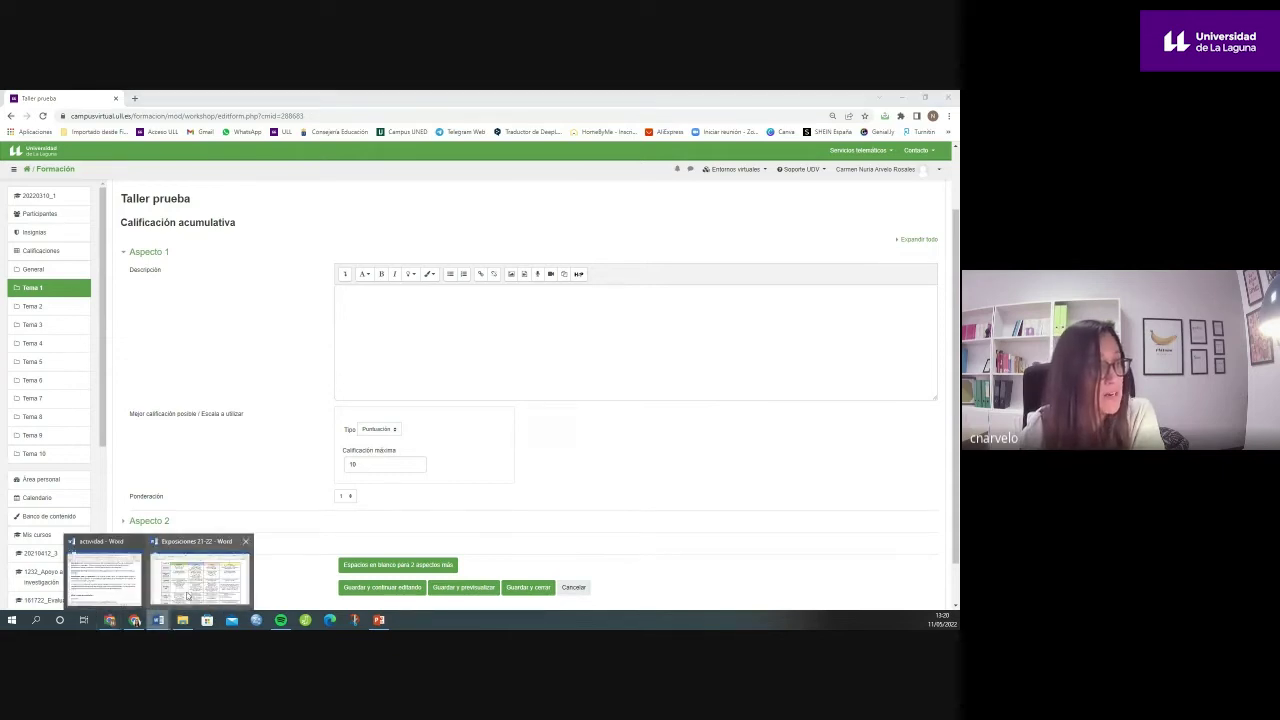
left_click(187, 596)
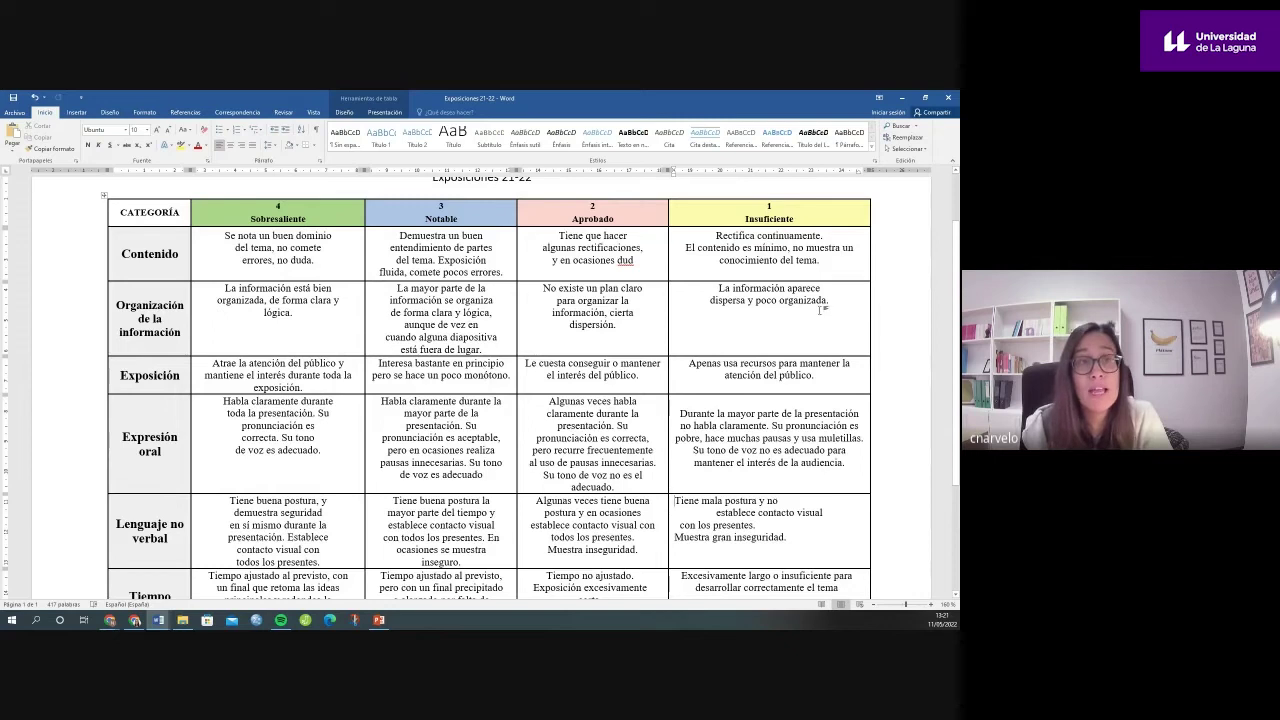
left_click(901, 97)
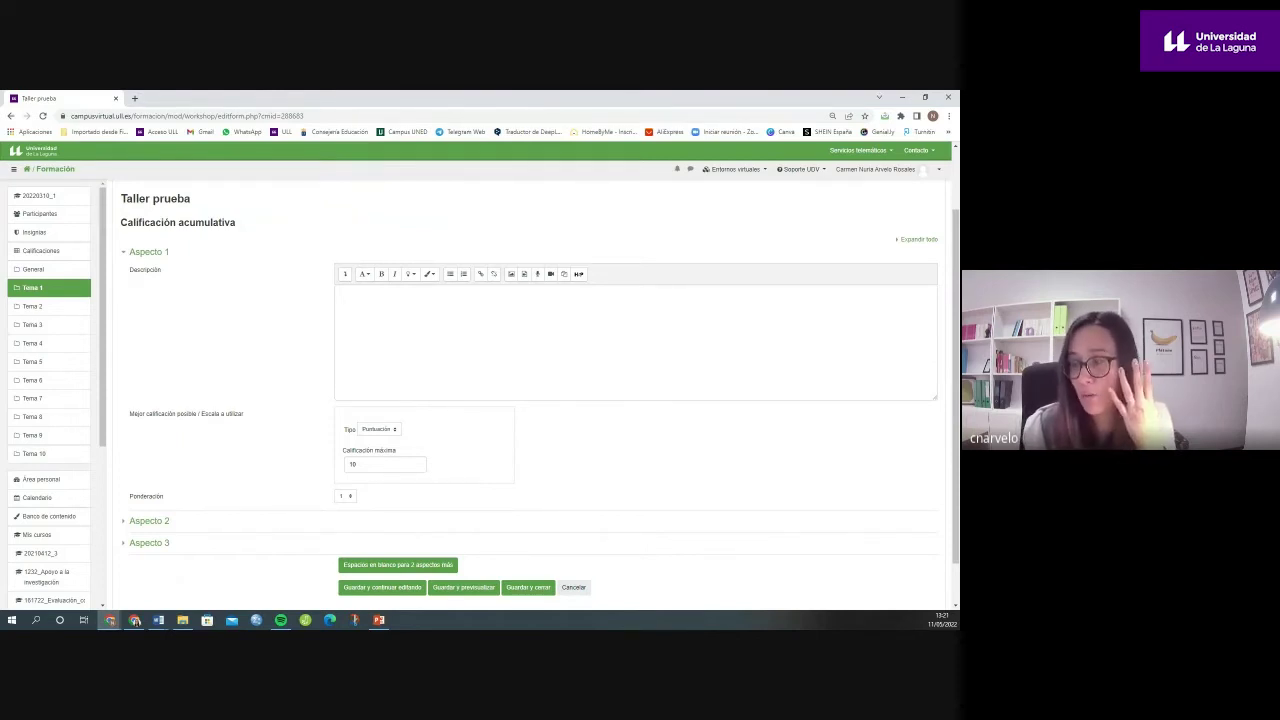
Step: Fill the Aspecto 1 description with the Contenido criterion and its descriptors for scores 10, 7, 4 and 0, beginning "Se nota un buen dominio del tema"
key("alt+Tab")
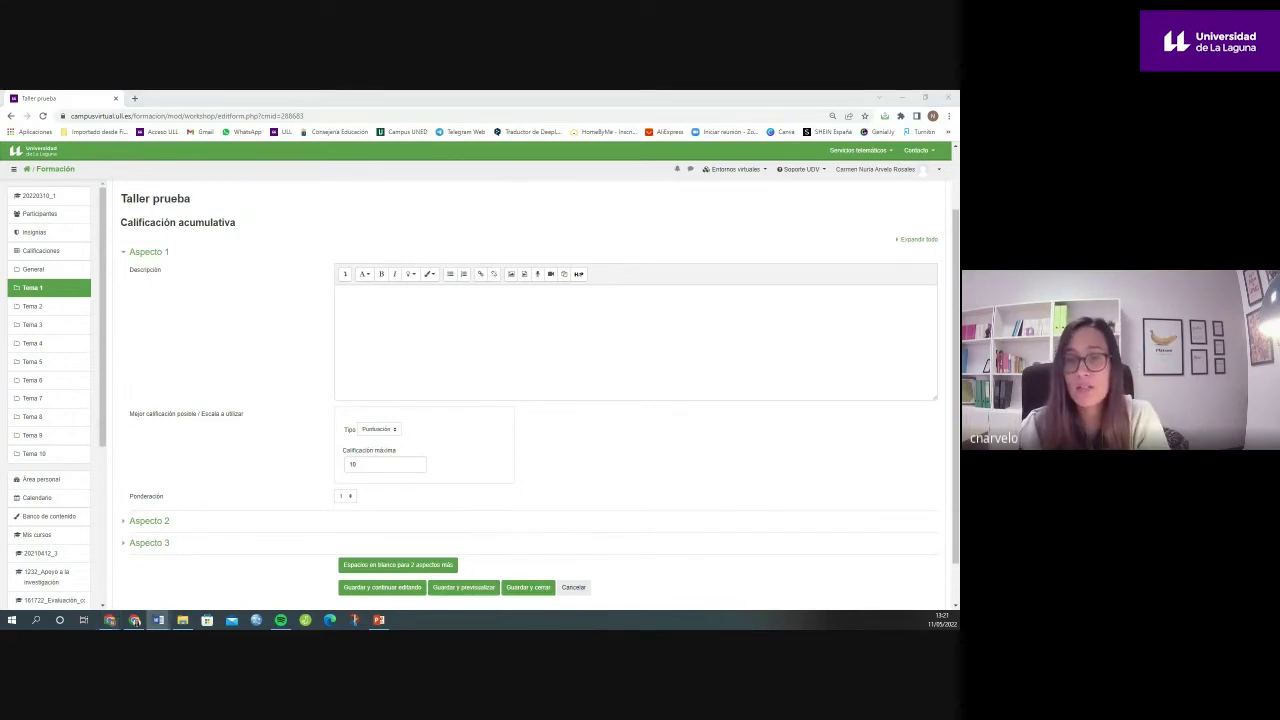
key("alt+Tab")
type("Contenido 10: Se nota un buen dominio del tema, no comete errores, no duda. 7: Demuestra un buen entendimiento de partes del tema. Exposición fluida, comete pocos errores. 4: Tiene que hacer algunas rectificaciones, y en ocasiones duda. 0: Rectifica continuamente. El contenido es mínimo, no muestra un conocimiento del tema.")
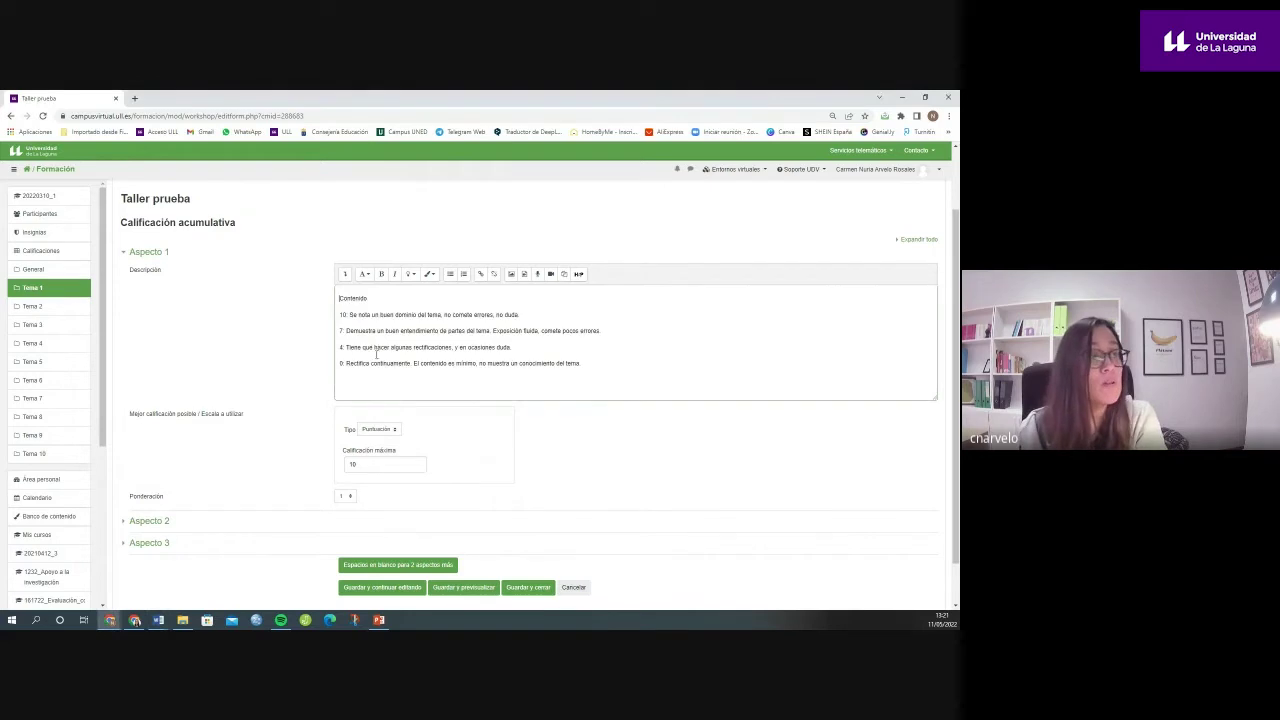